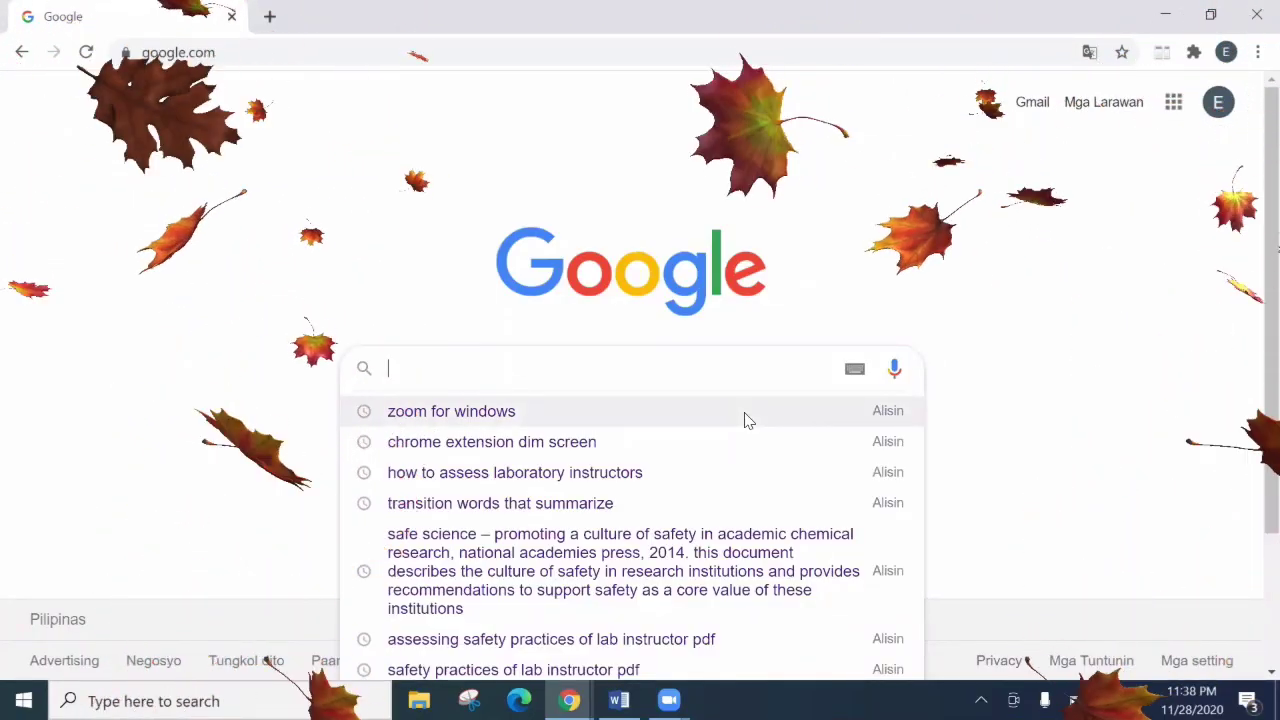
Search Google for "loom chrome extension" and install Loom for Chrome from the Chrome Web Store
text(loom )
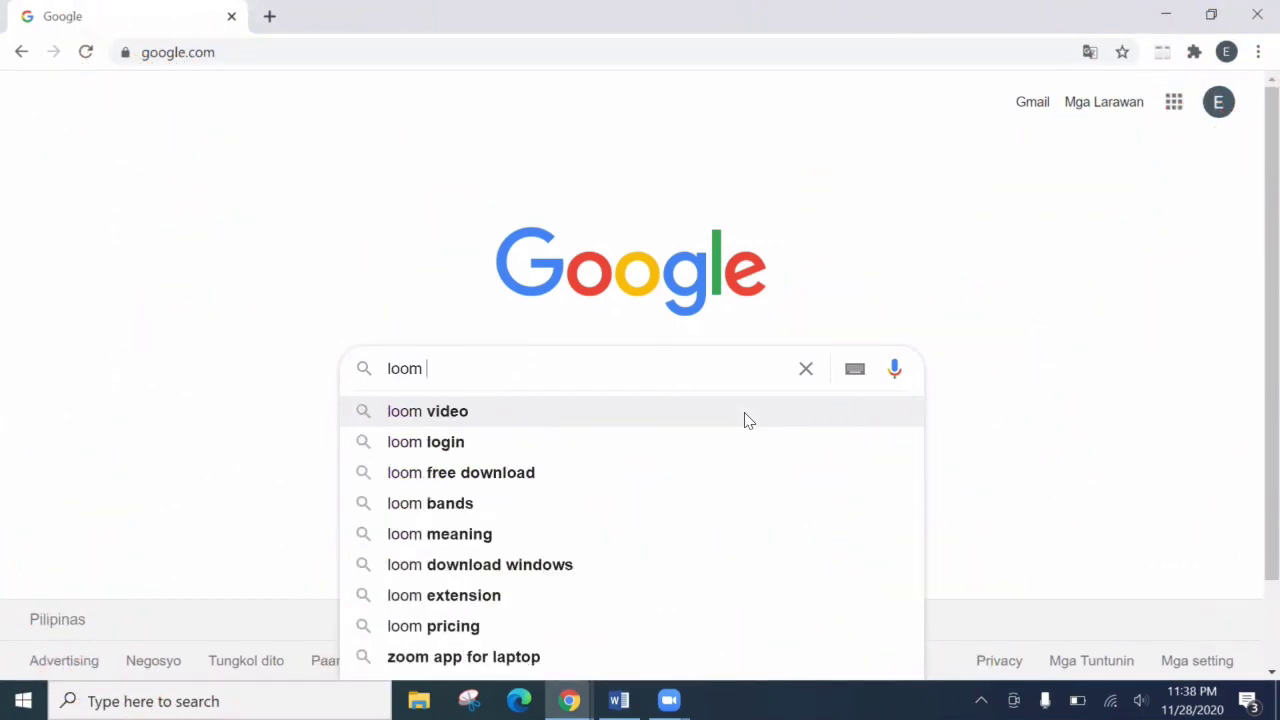
text(ch)
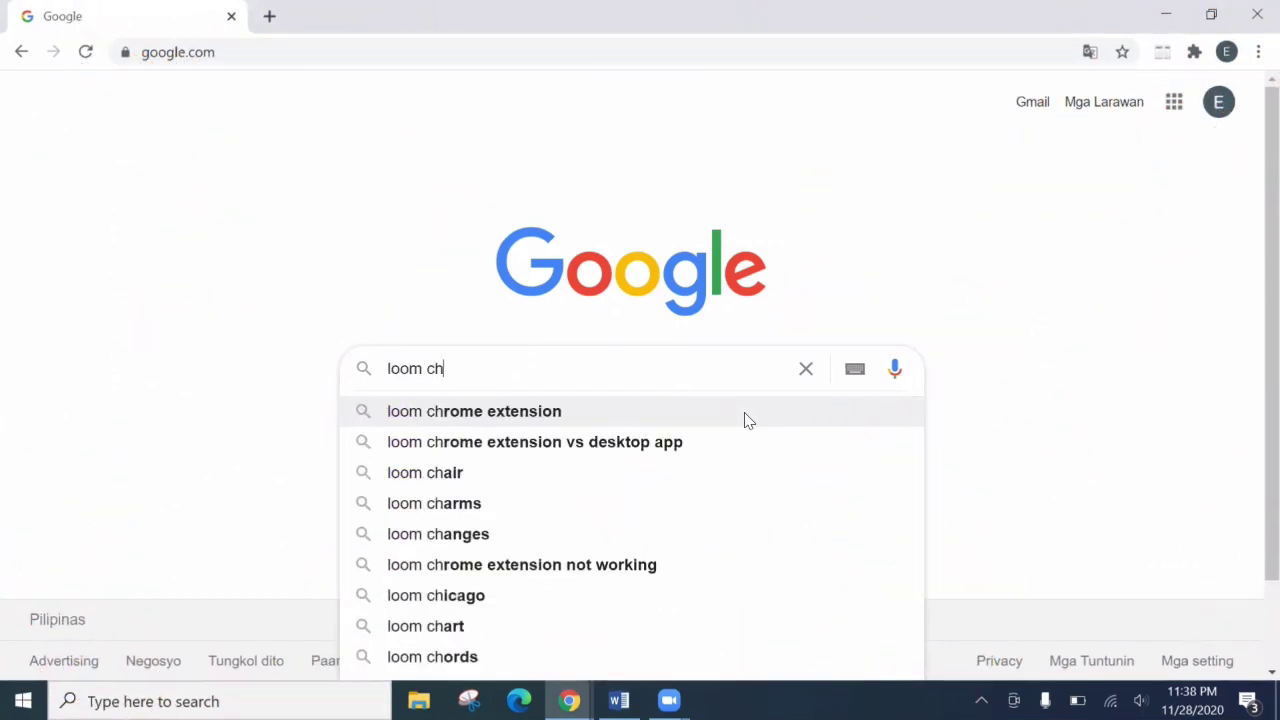
text(rome extension)
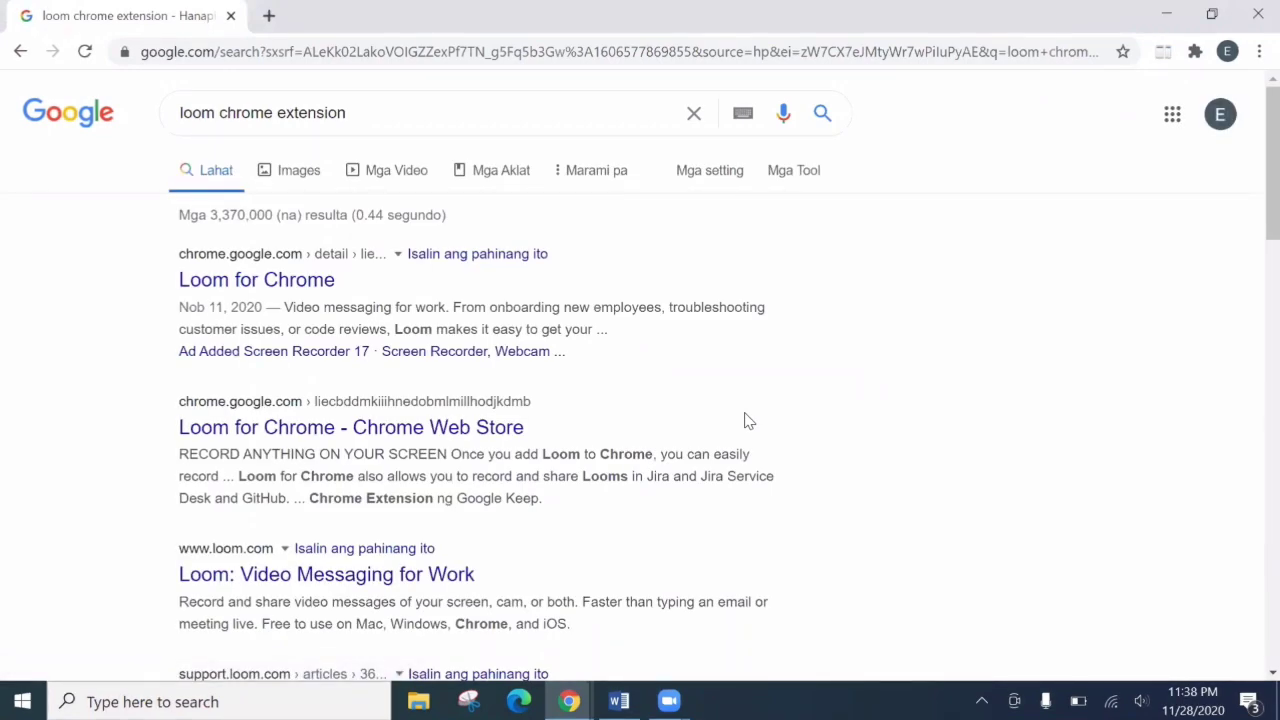
key(Return)
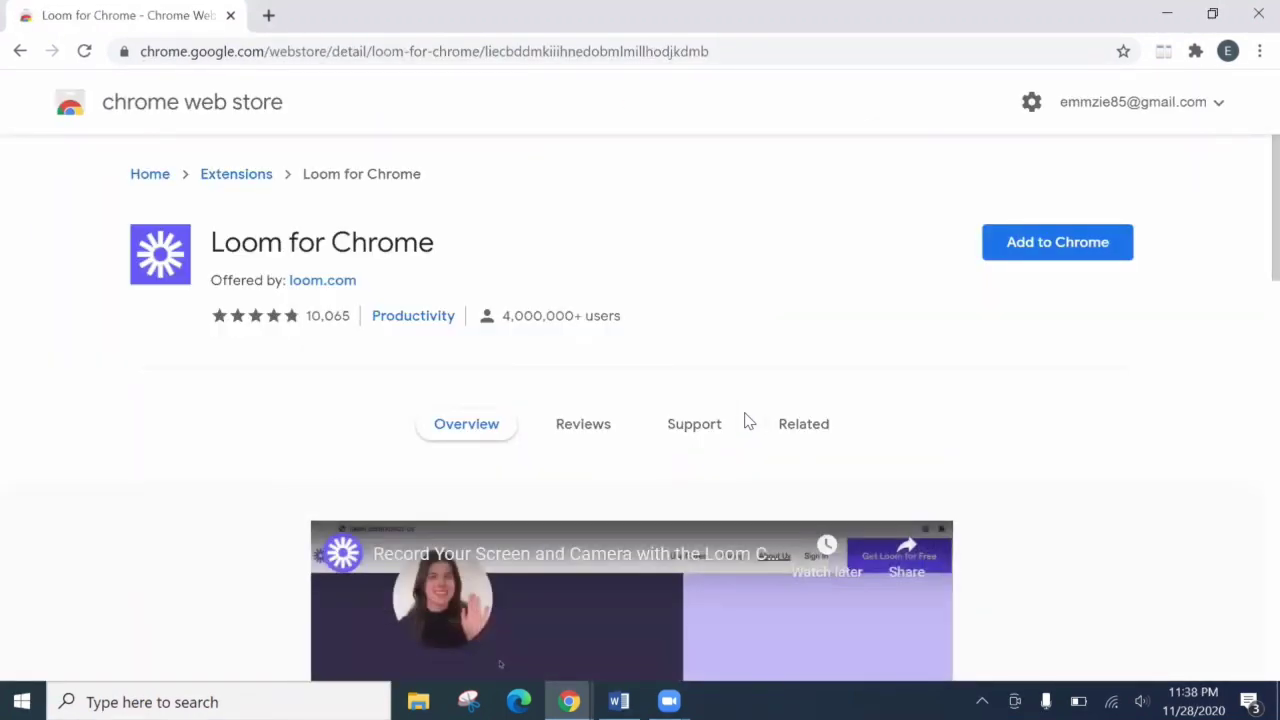
key(Return)
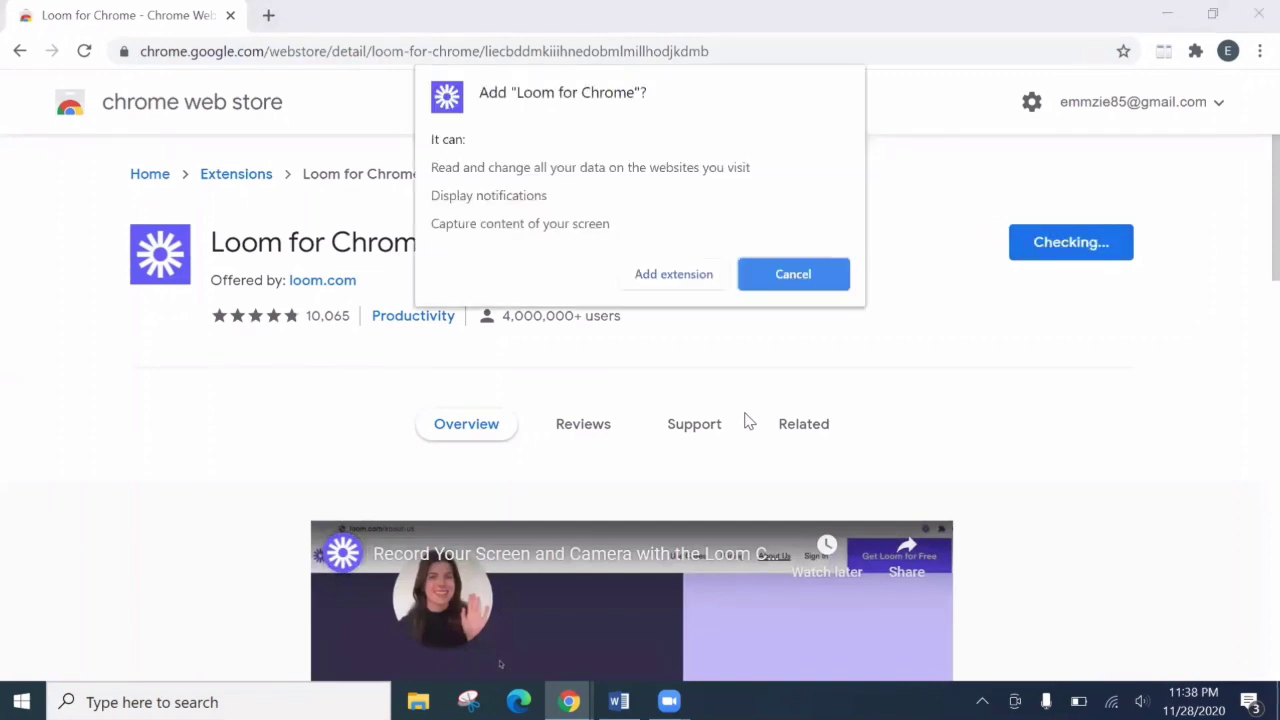
key(Escape)
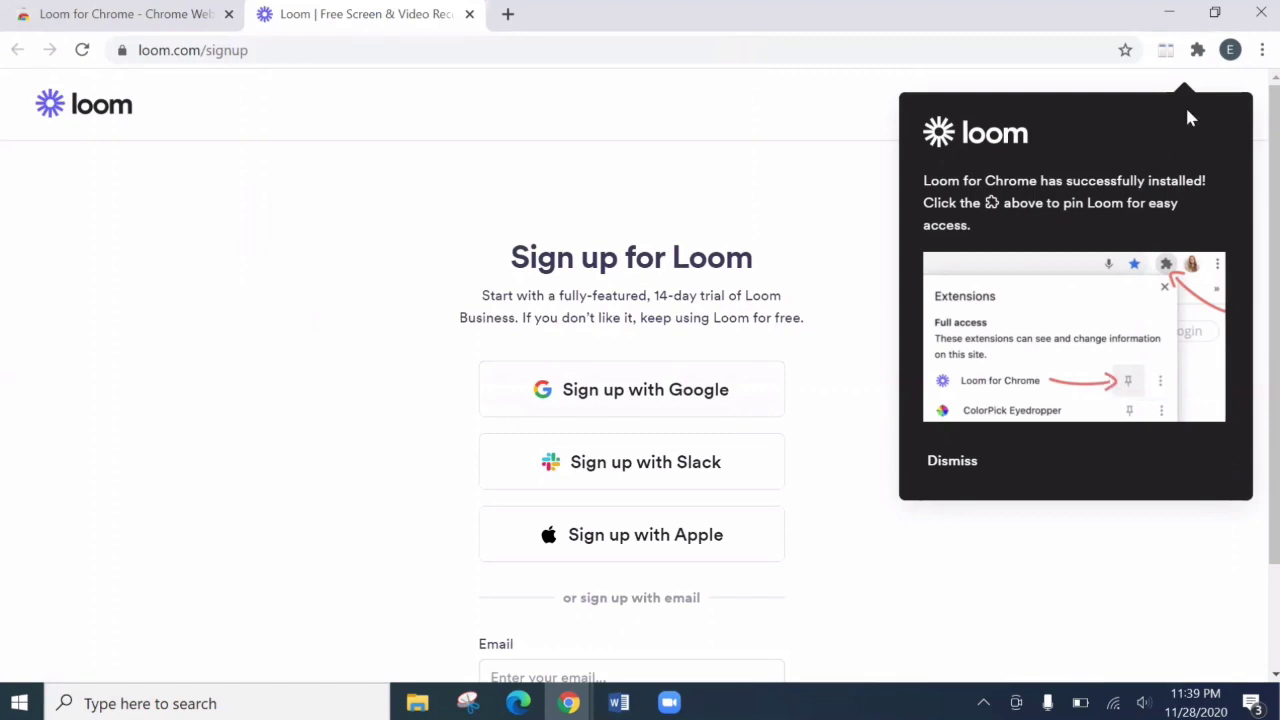
Pin the Loom for Chrome extension to the browser for easy access
click(1199, 51)
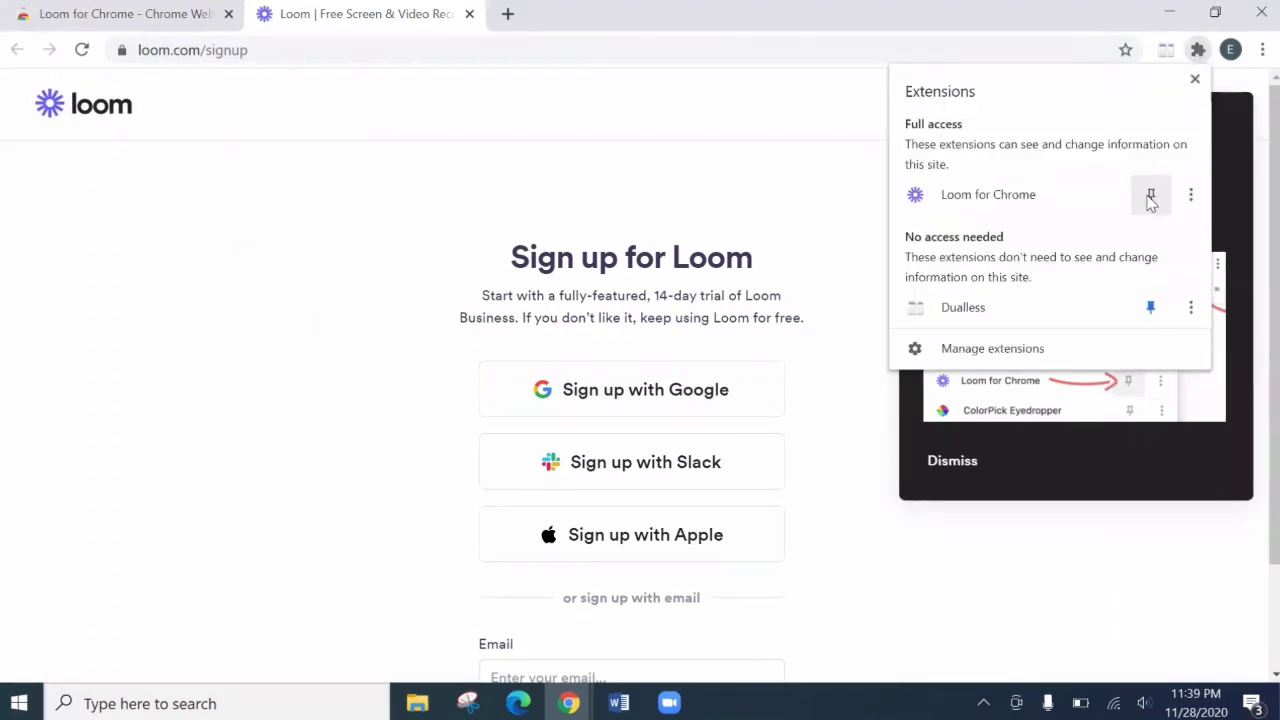
click(1150, 197)
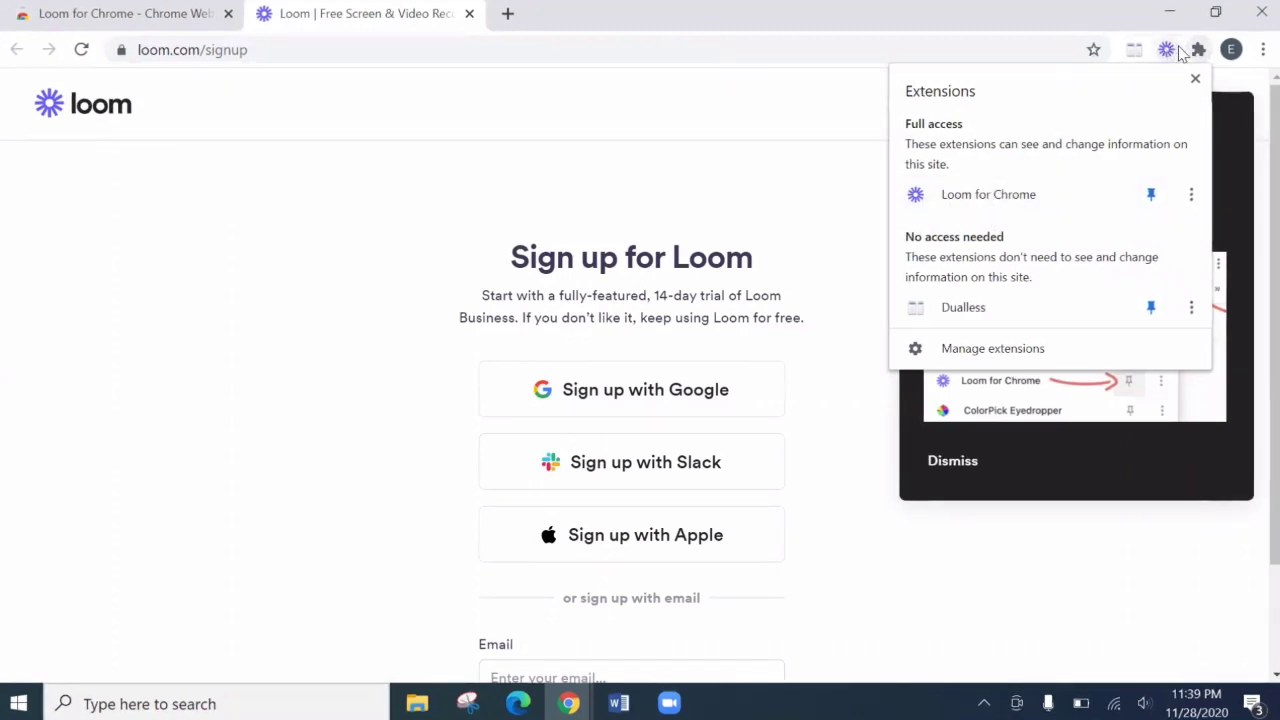
click(797, 178)
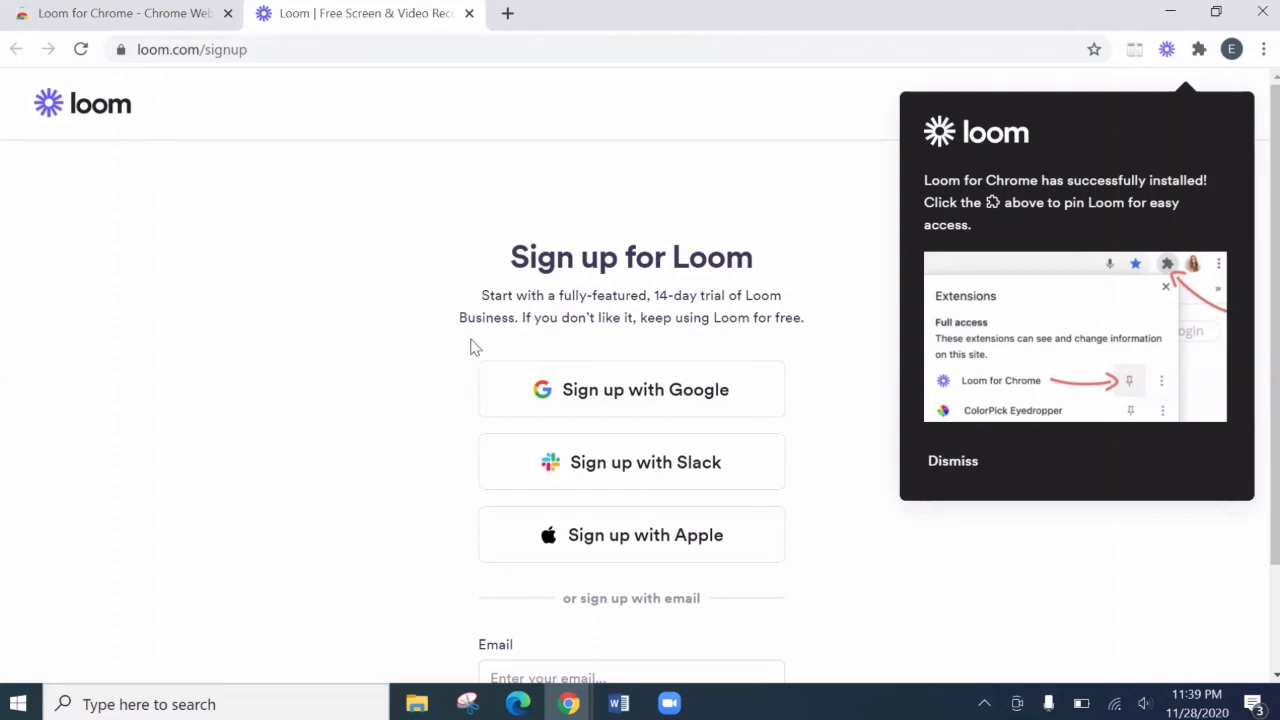
Sign up for Loom with an existing Google account and agree to the Terms of Service
click(620, 389)
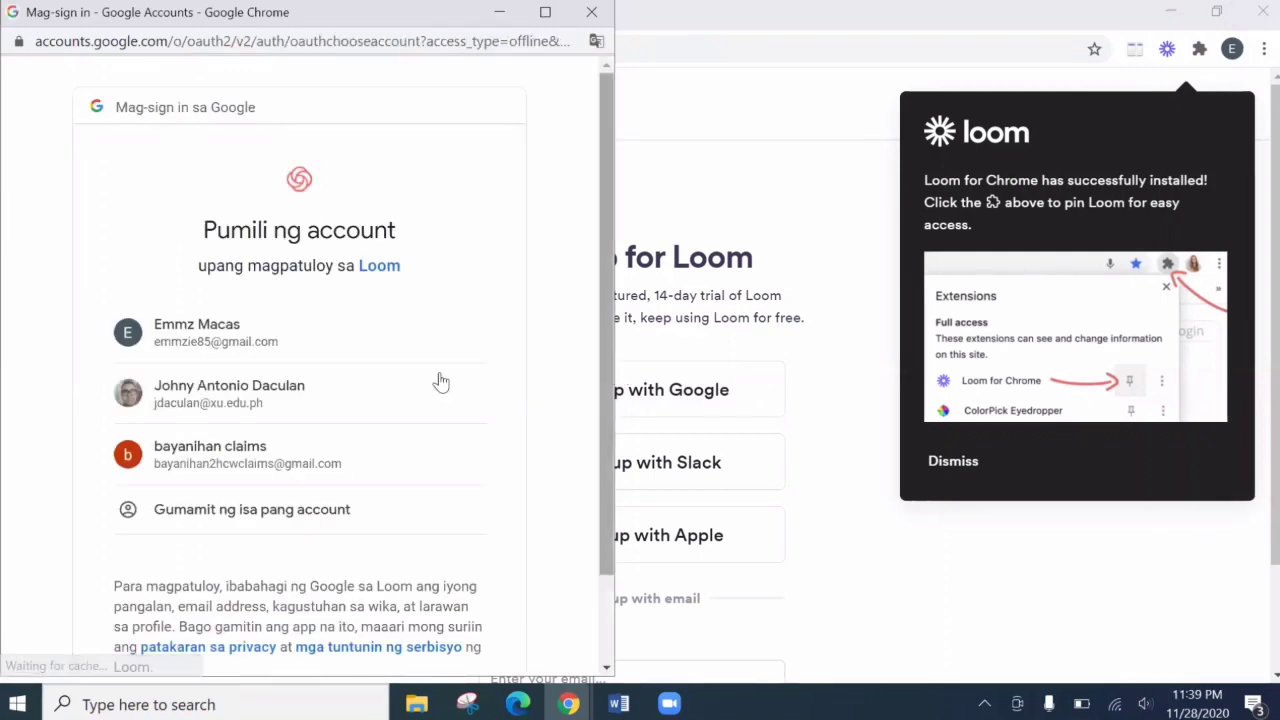
click(238, 410)
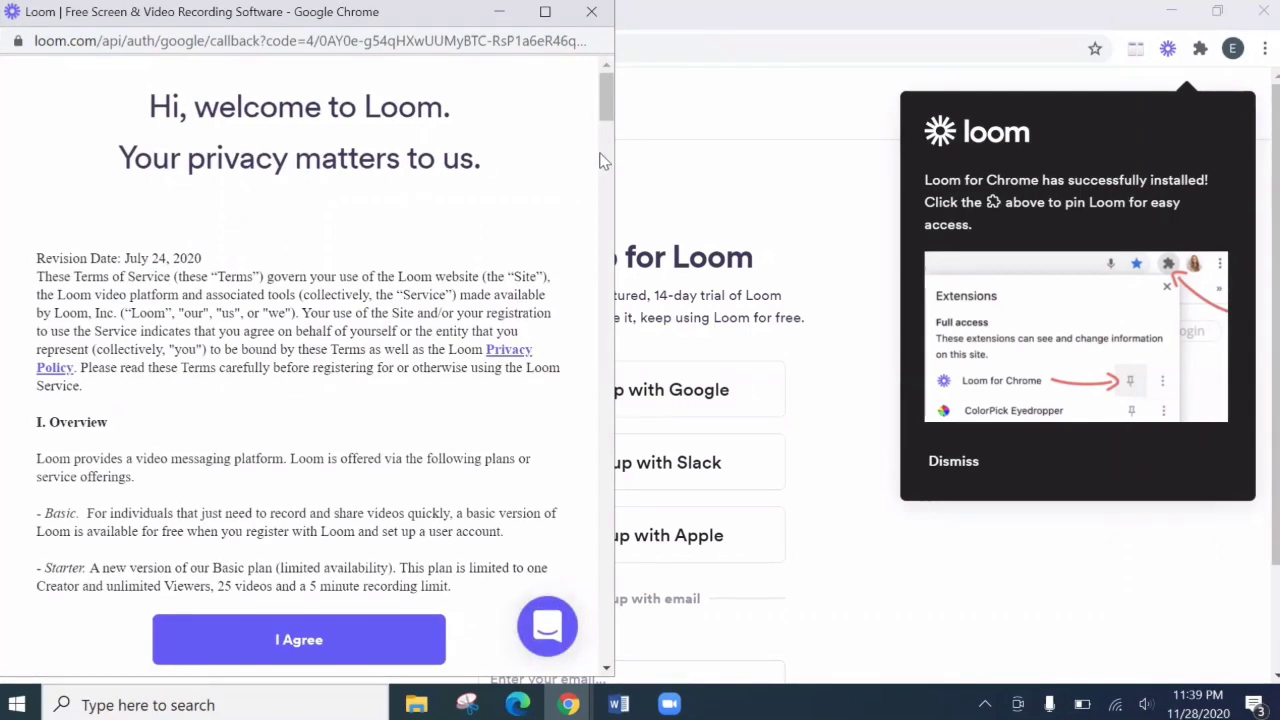
drag(604, 113, 603, 345)
drag(575, 392, 567, 417)
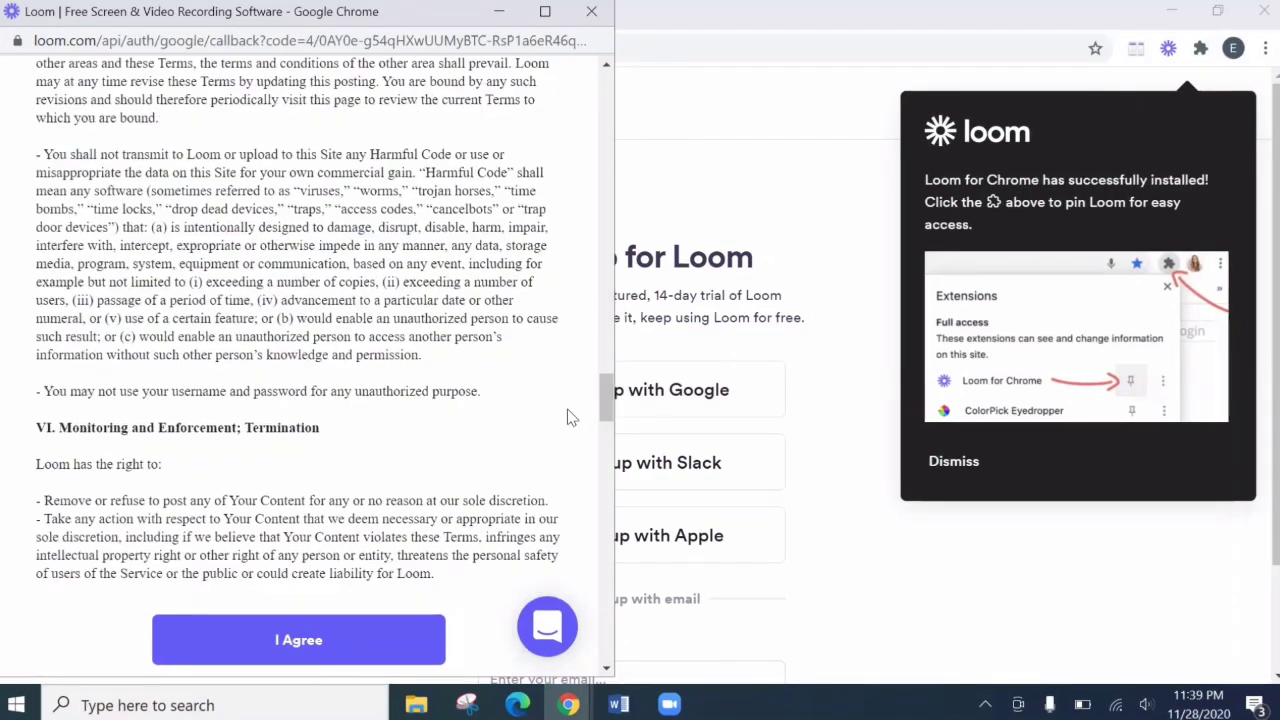
click(273, 634)
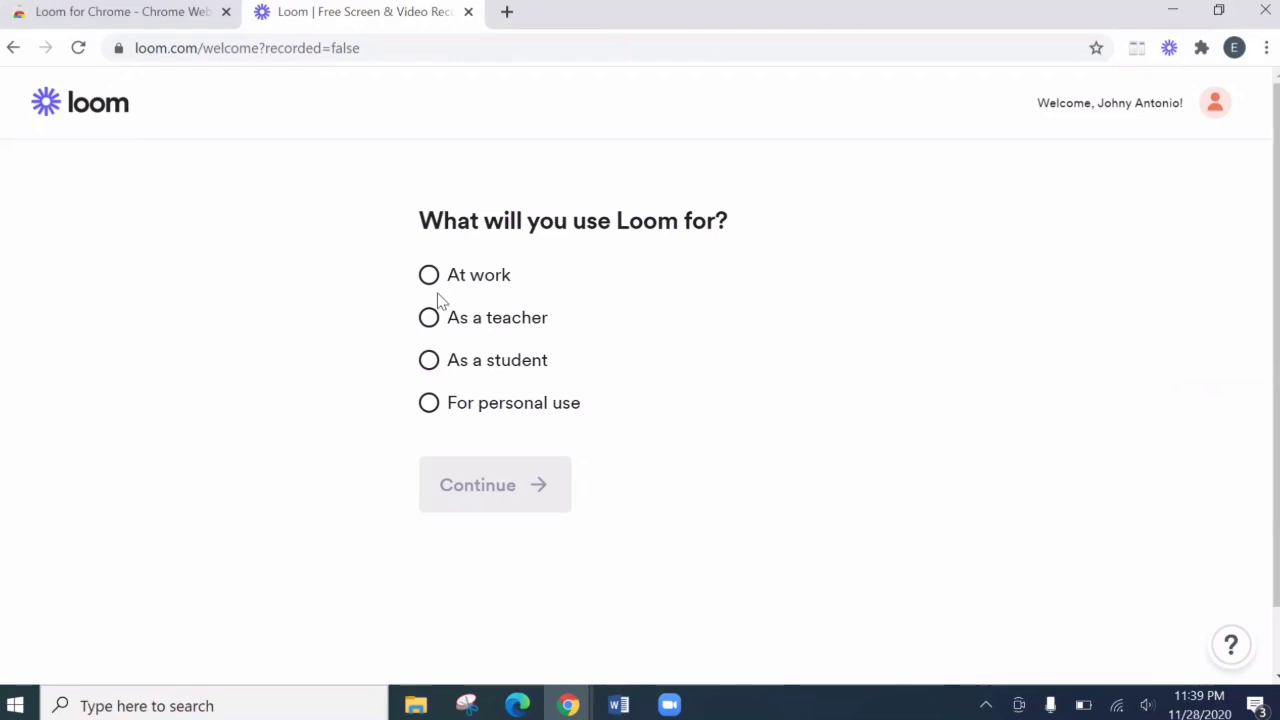
Answer the onboarding questions with "For personal use" and "I'm creating videos for a hobby or project"
click(428, 405)
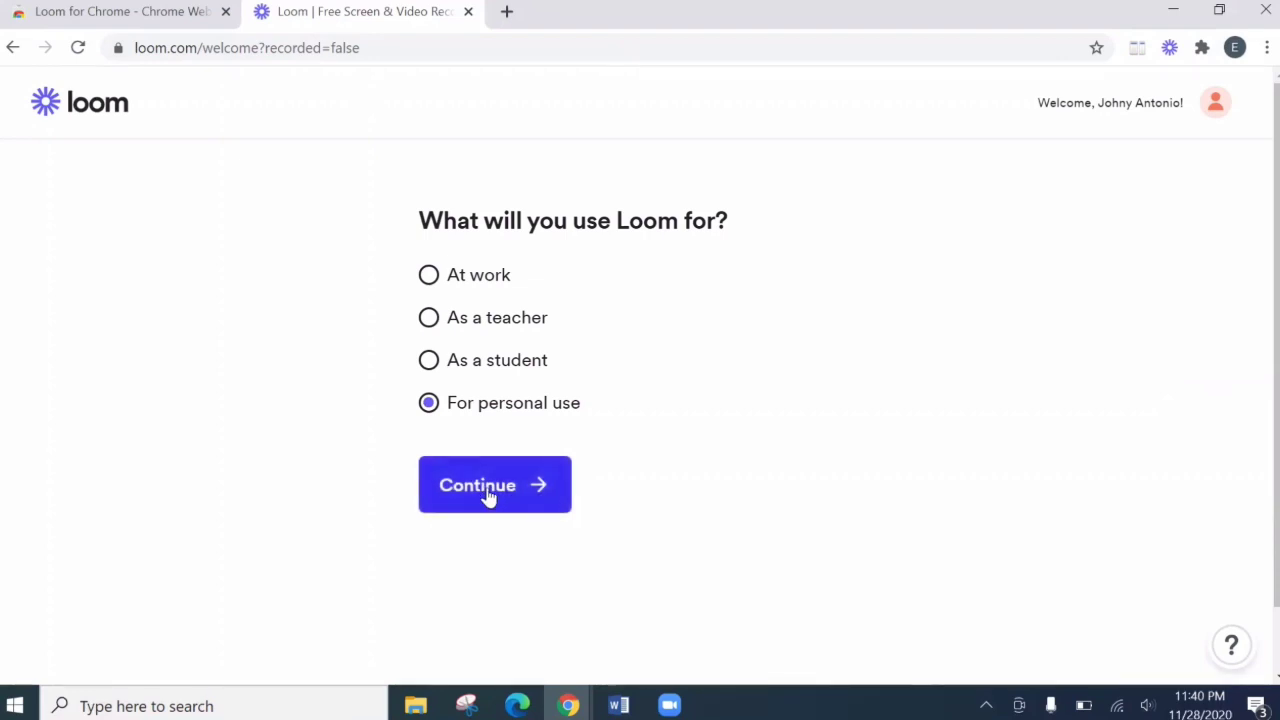
click(489, 496)
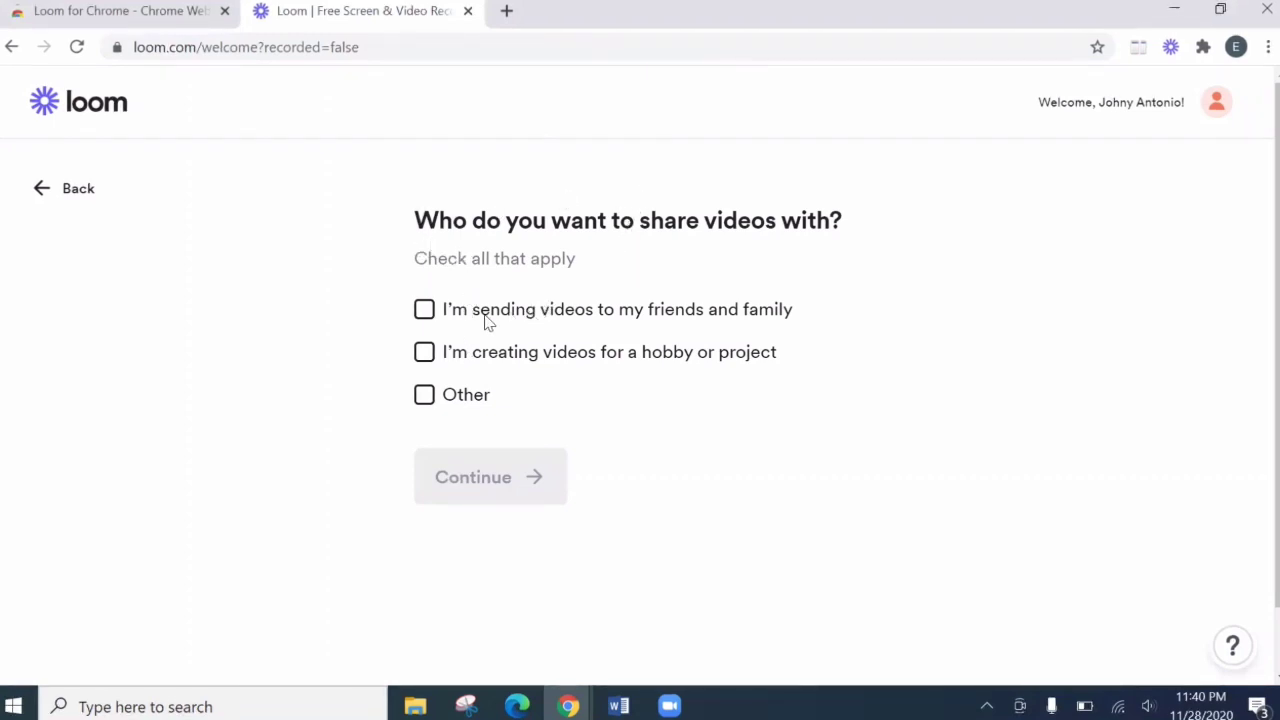
click(424, 356)
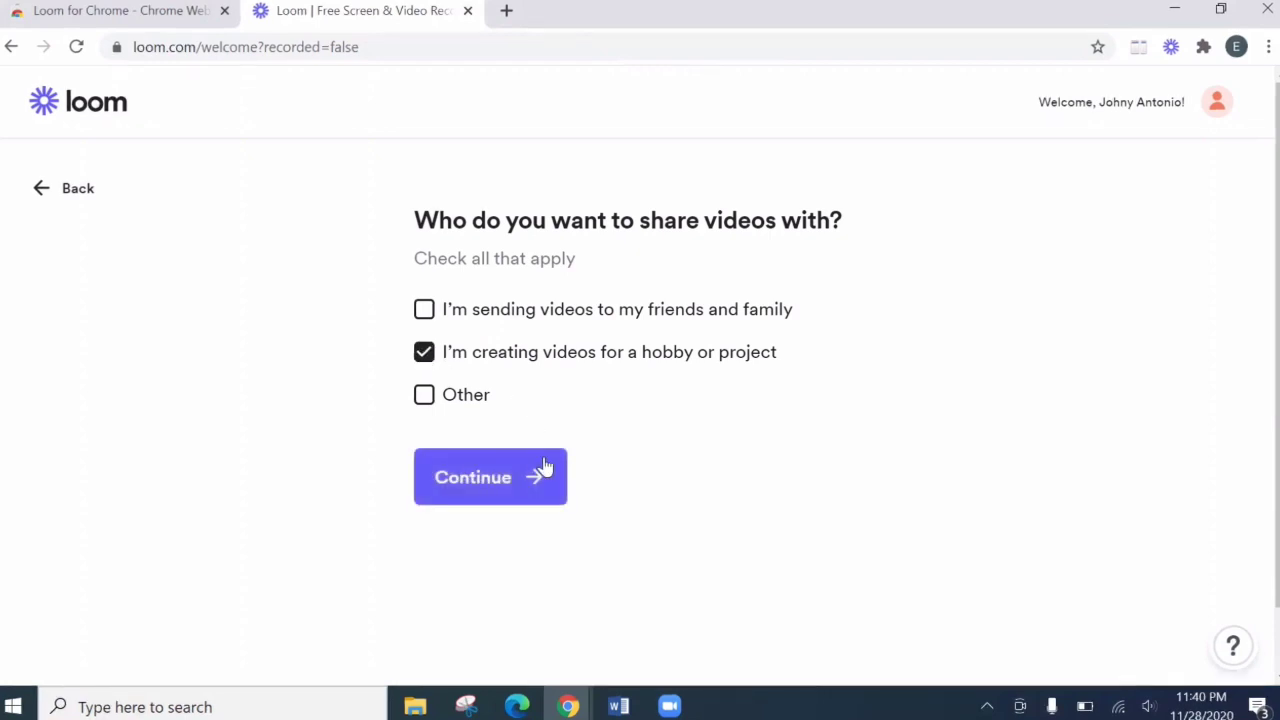
click(524, 479)
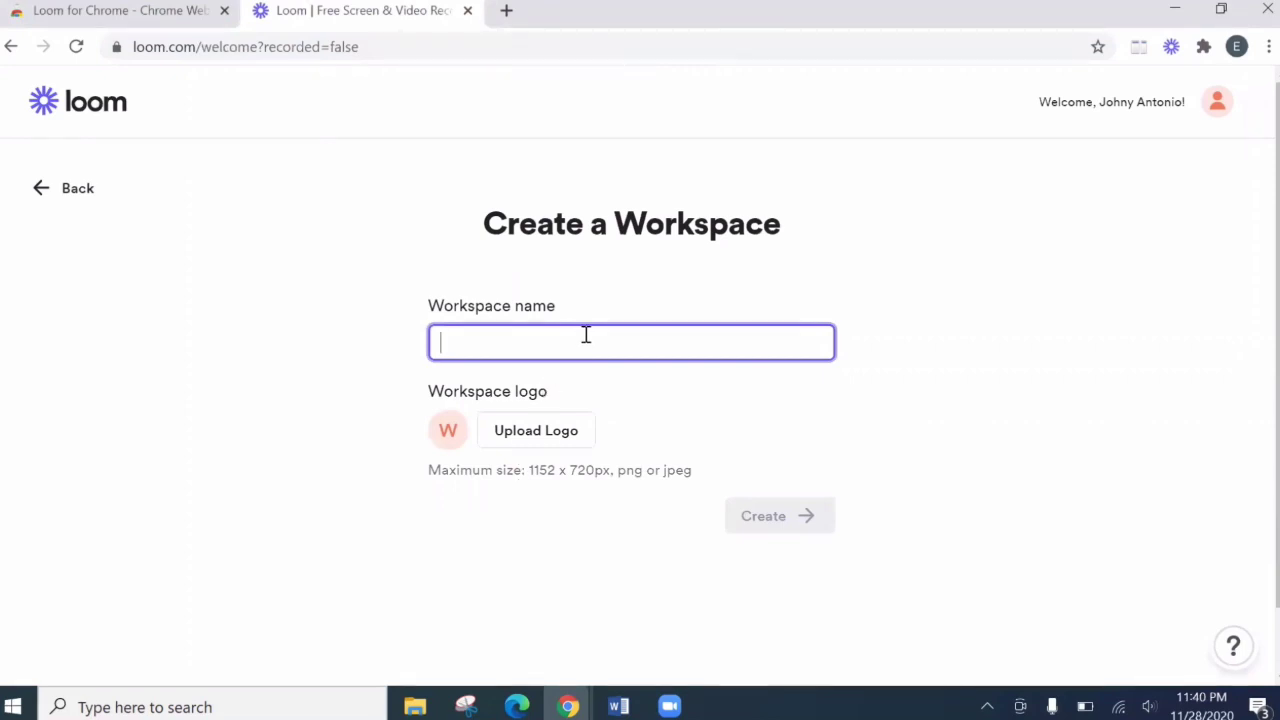
Create a workspace named "MuscleTech Tutorials"
text(Mu)
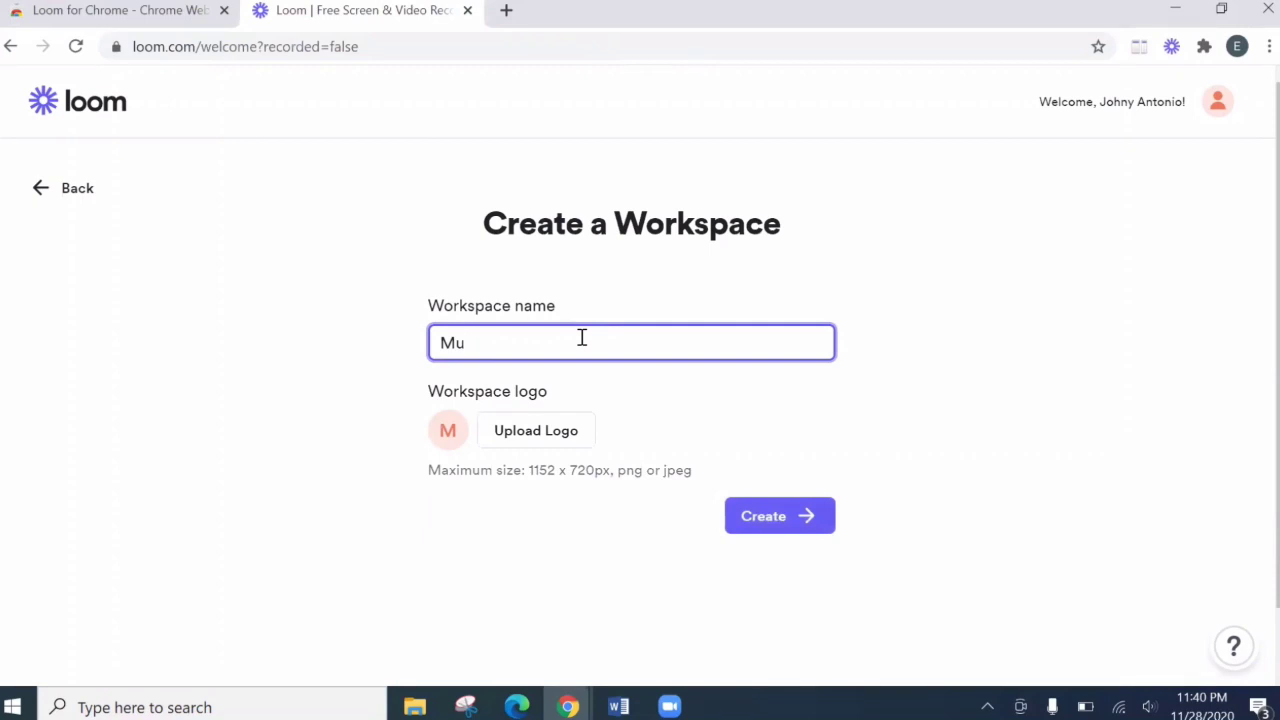
text(acleTech Tutorials)
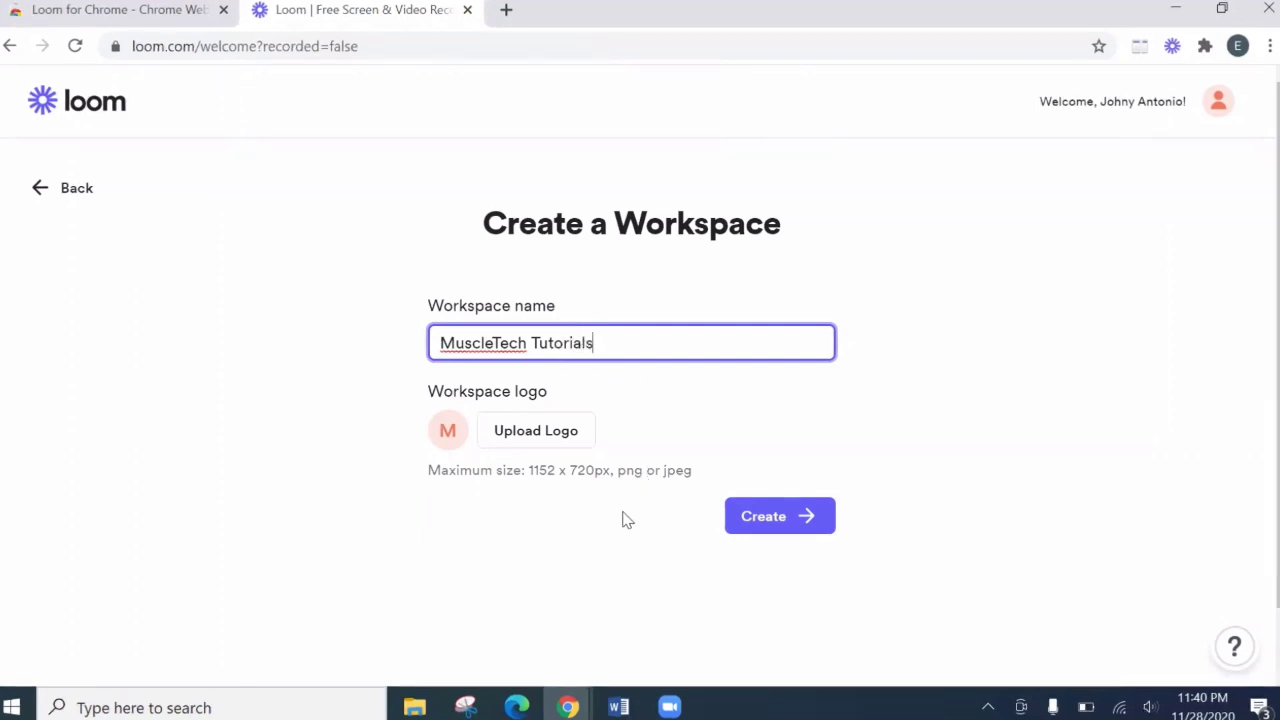
click(777, 522)
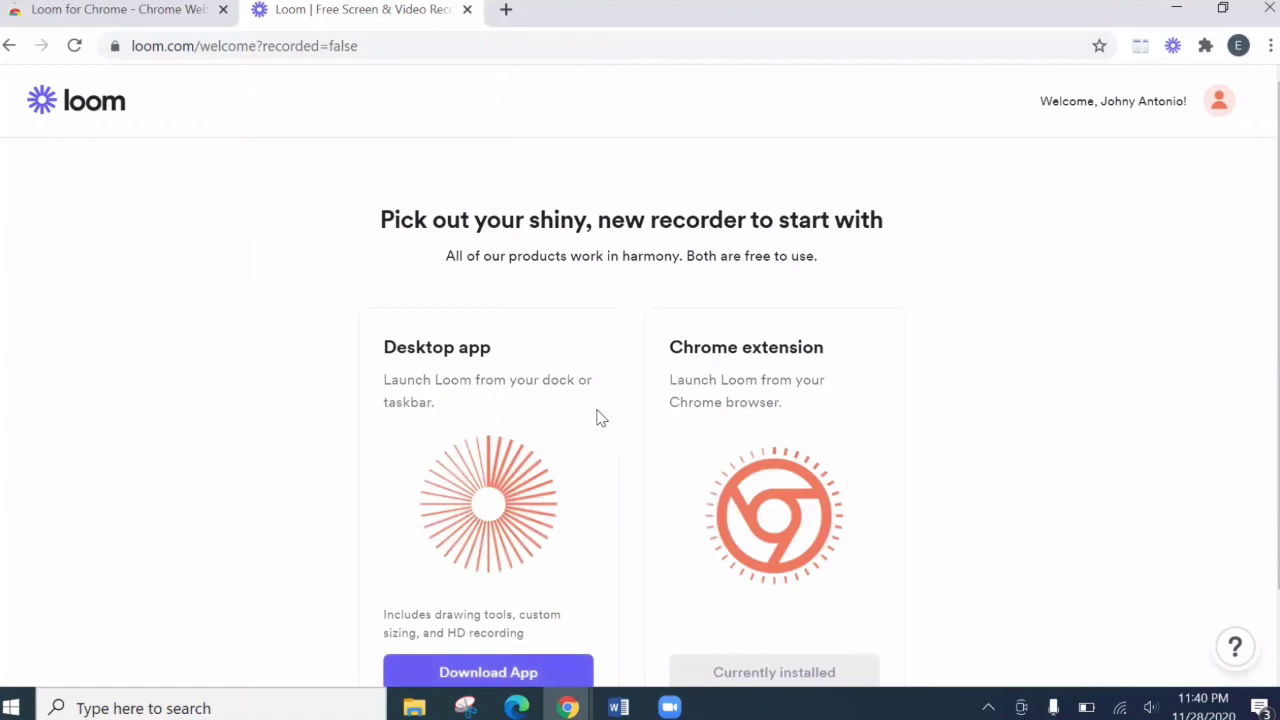
Open the Loom extension's recorder, allow it to use the microphone and camera, and skip the remaining access prompt
scroll(958, 365, down, 1)
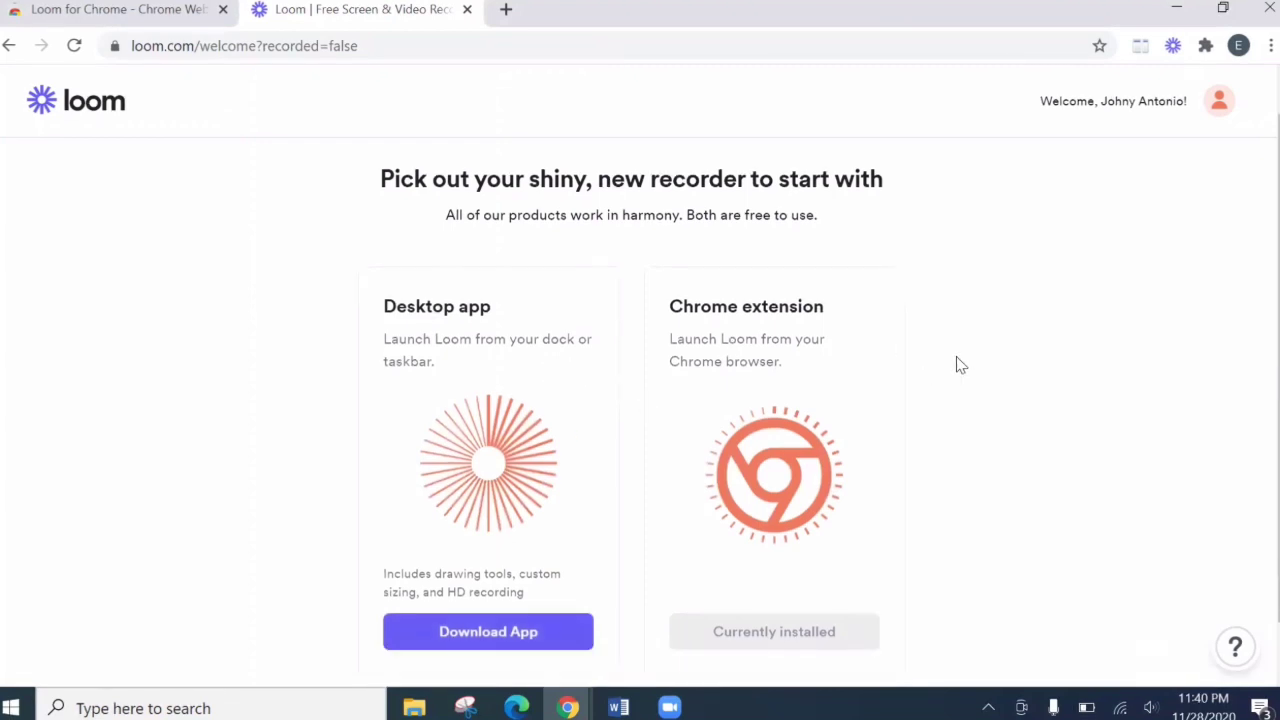
scroll(958, 365, down, 1)
scroll(958, 365, up, 1)
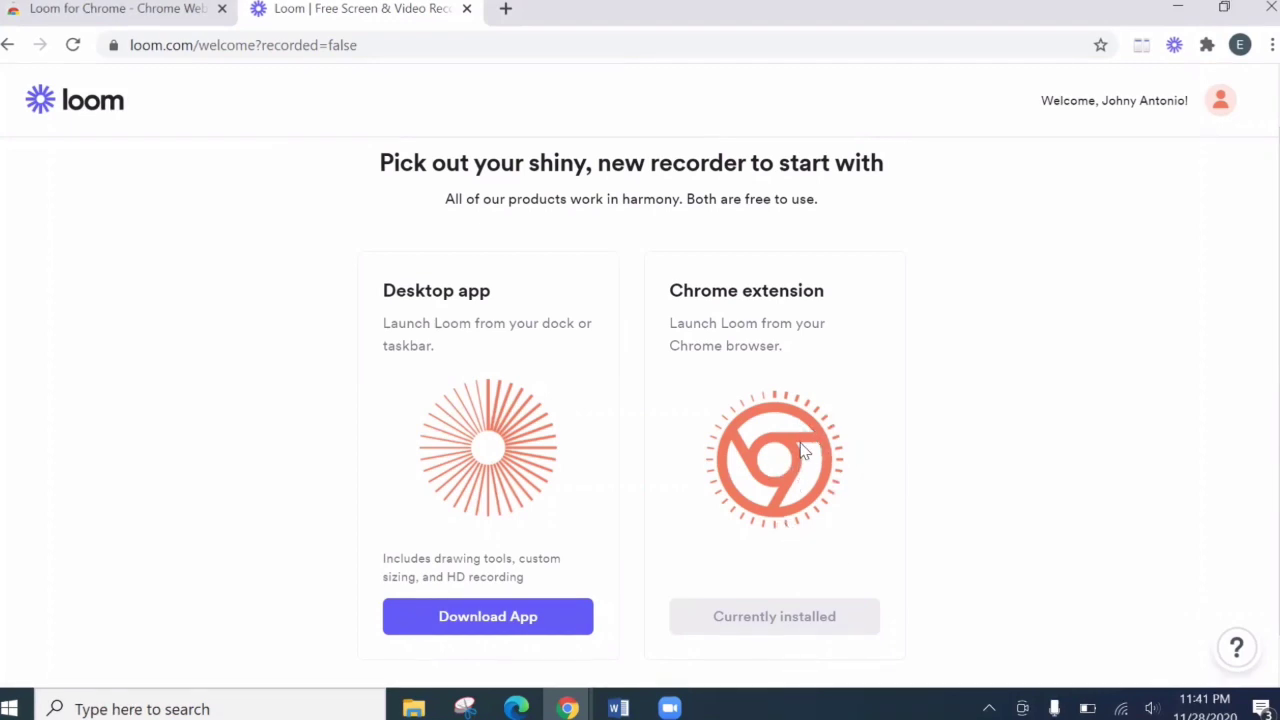
scroll(803, 450, down, 1)
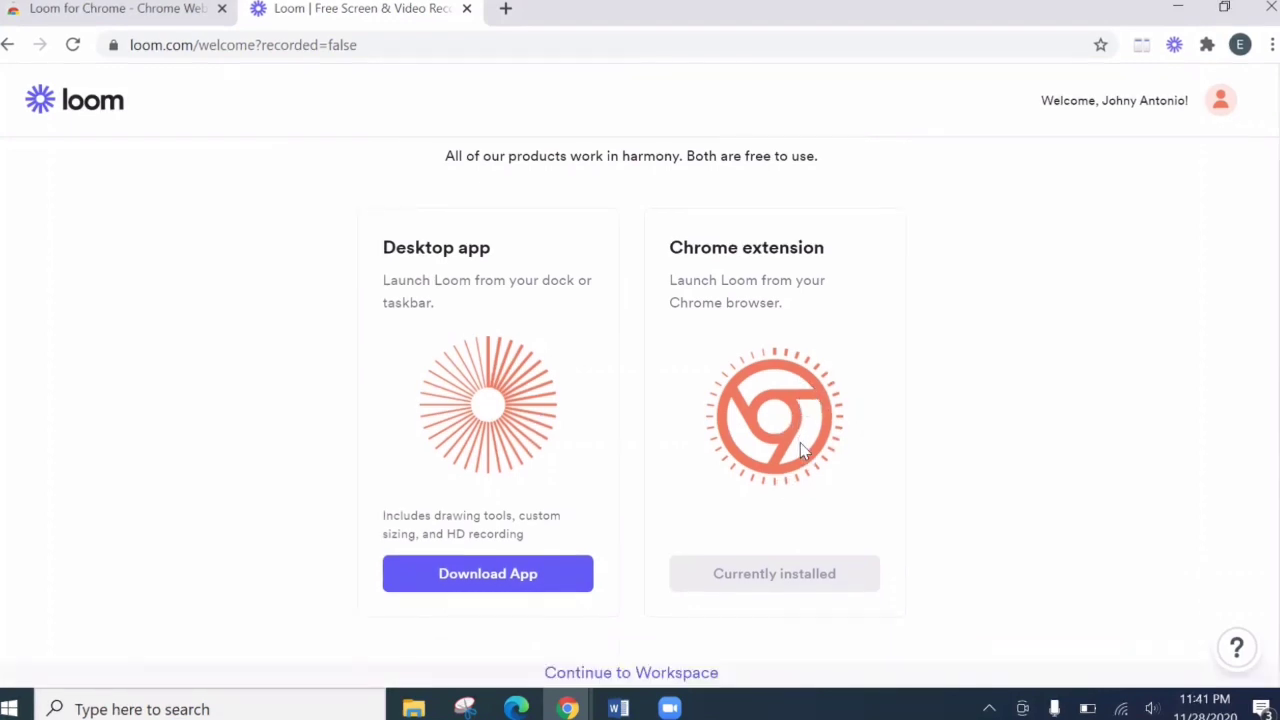
scroll(803, 450, up, 1)
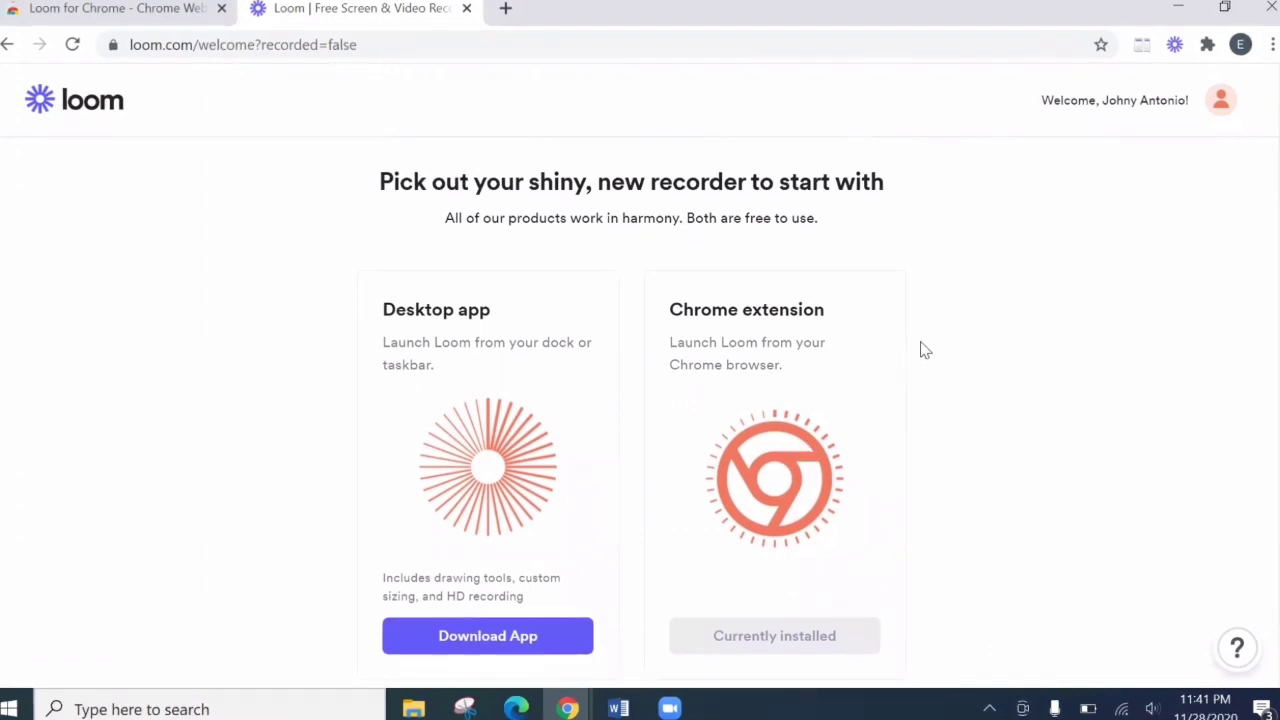
click(1174, 45)
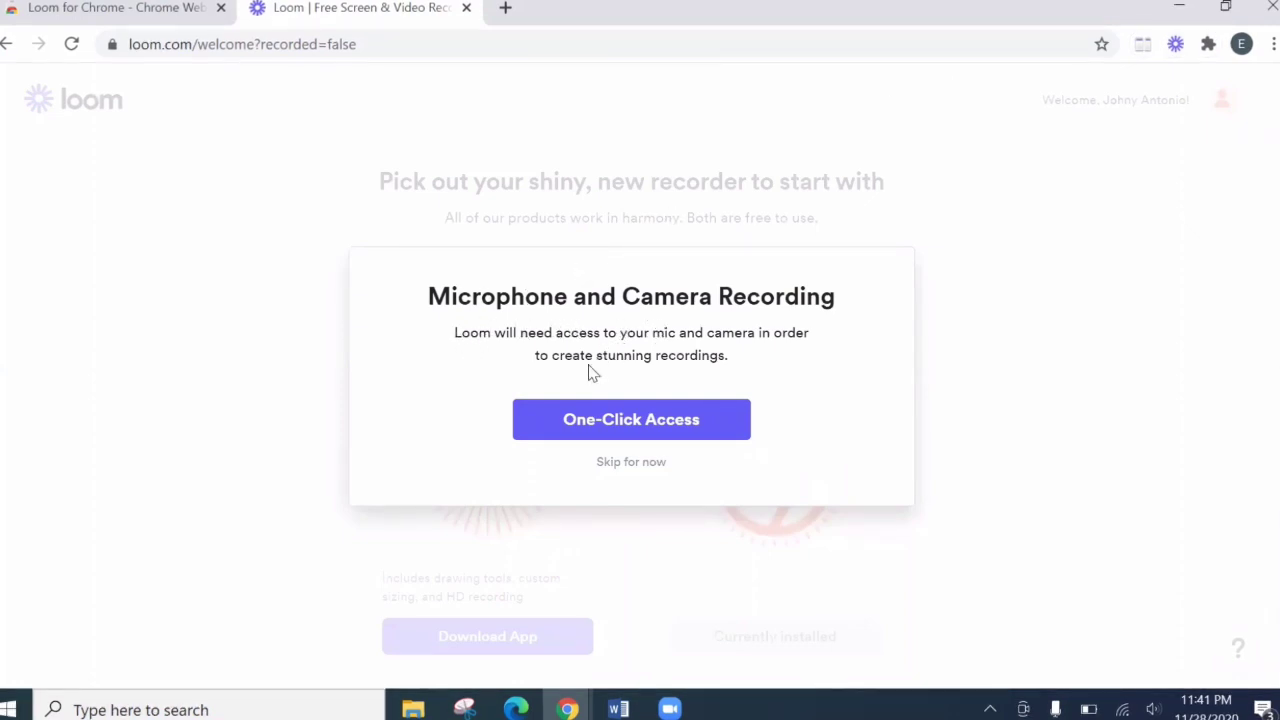
click(606, 425)
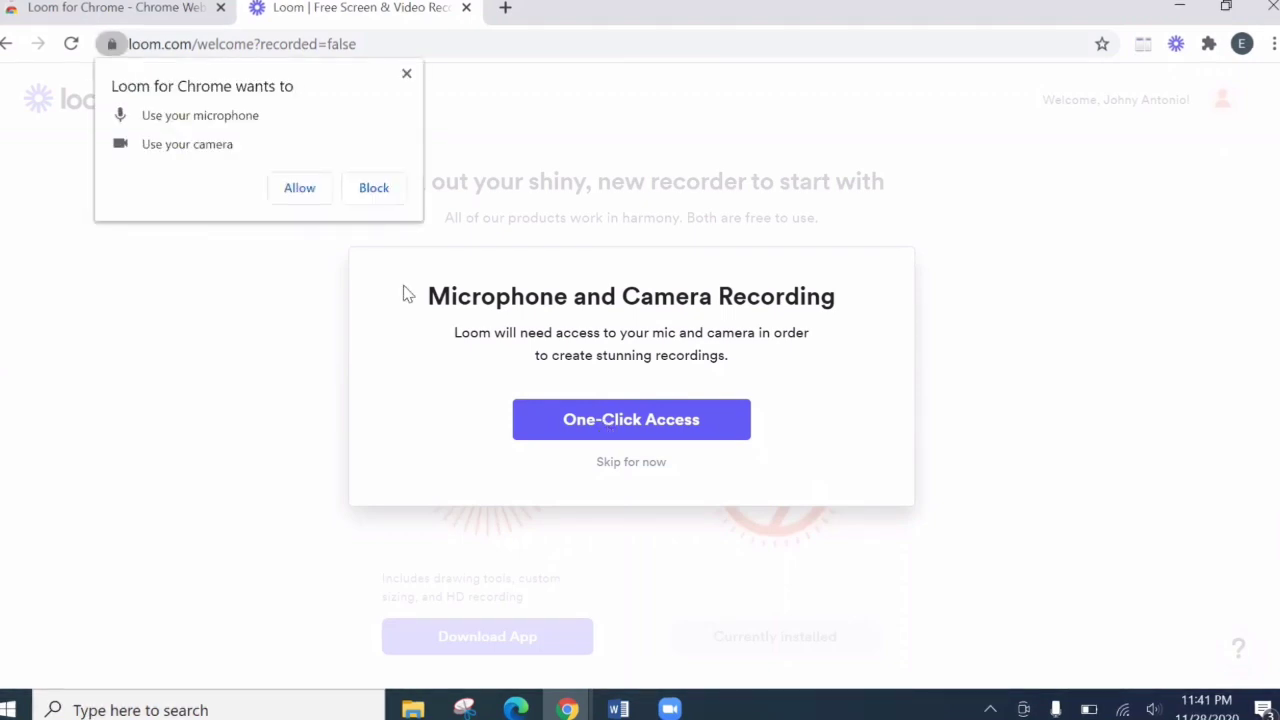
click(300, 189)
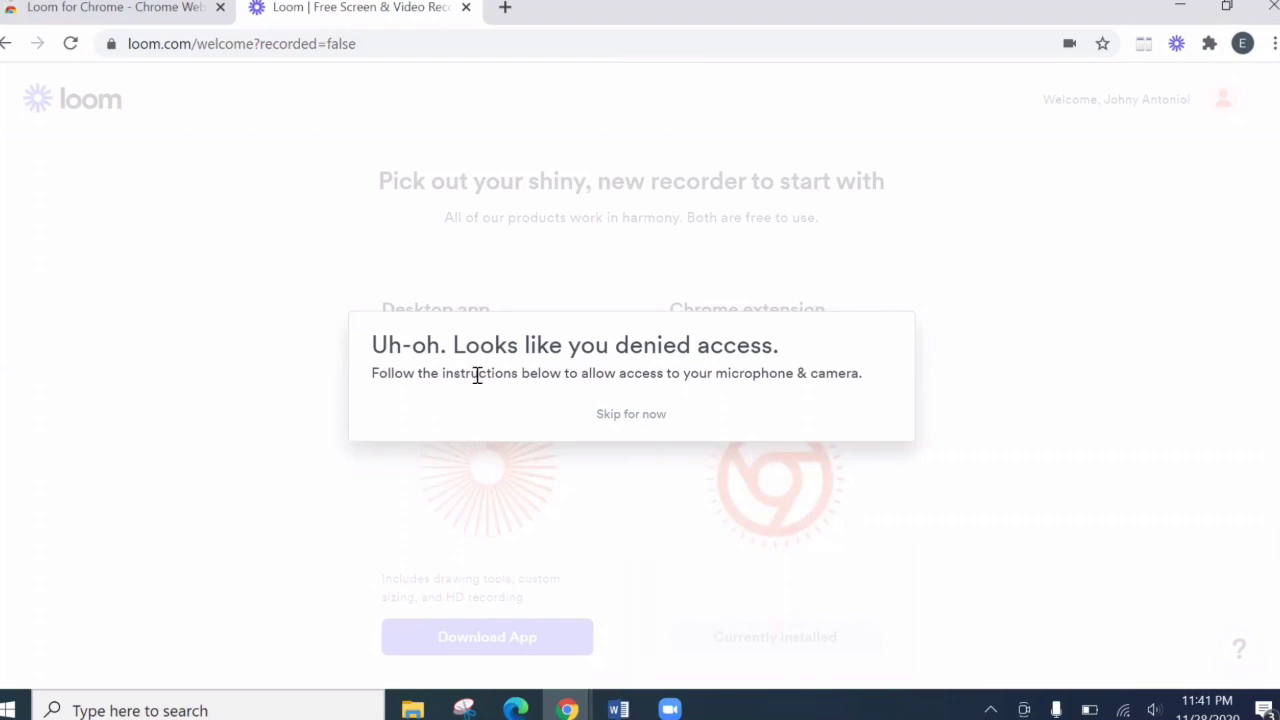
click(632, 416)
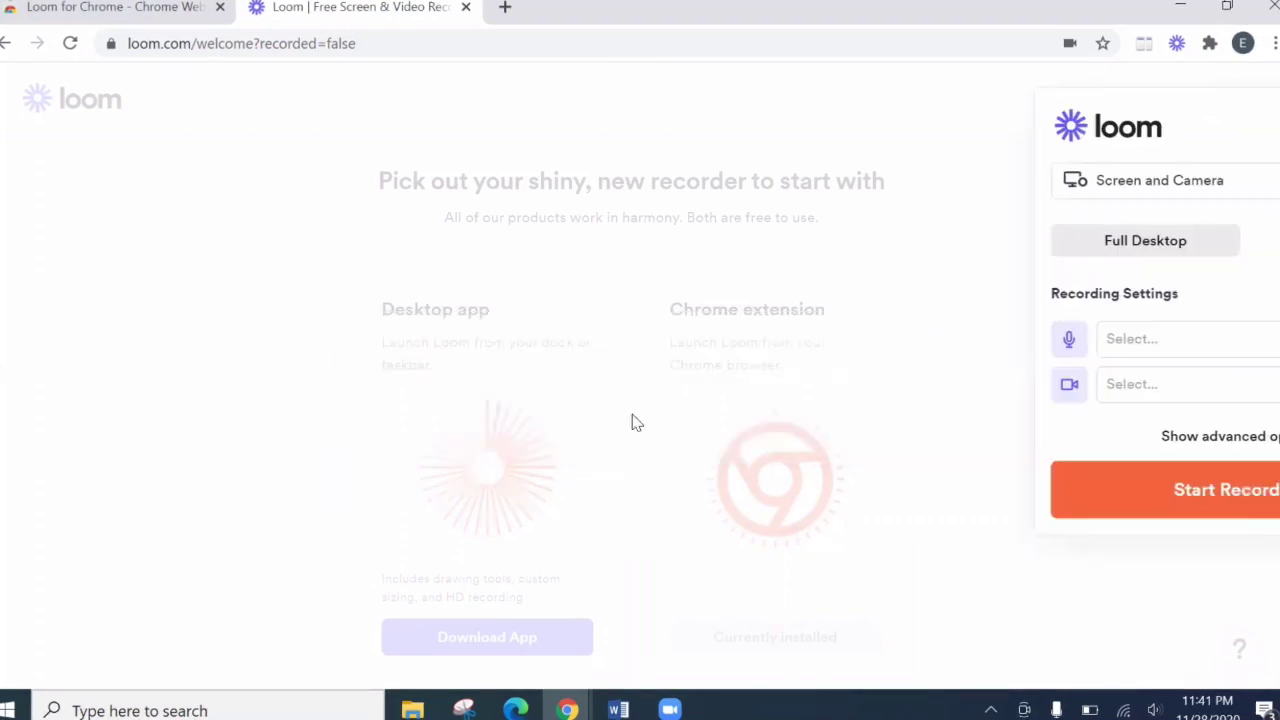
click(766, 362)
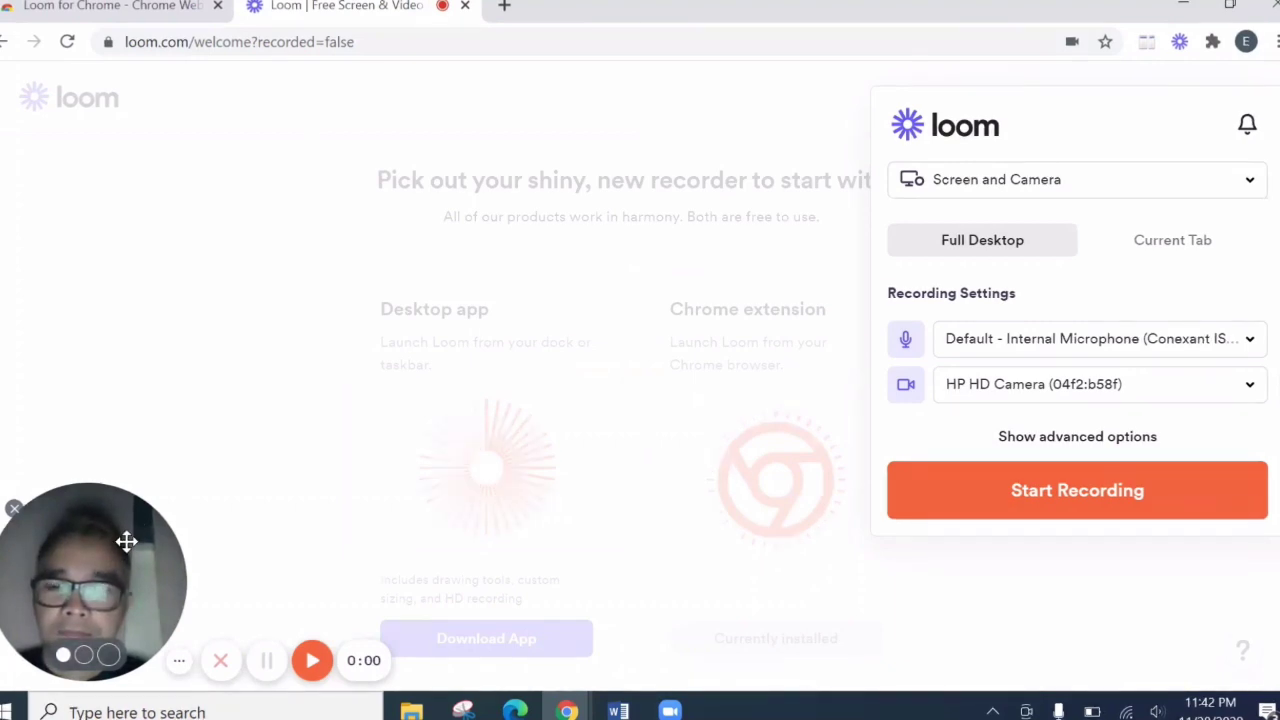
Try the medium and large camera bubble sizes, and return the bubble to the smallest size near the page corner
click(84, 655)
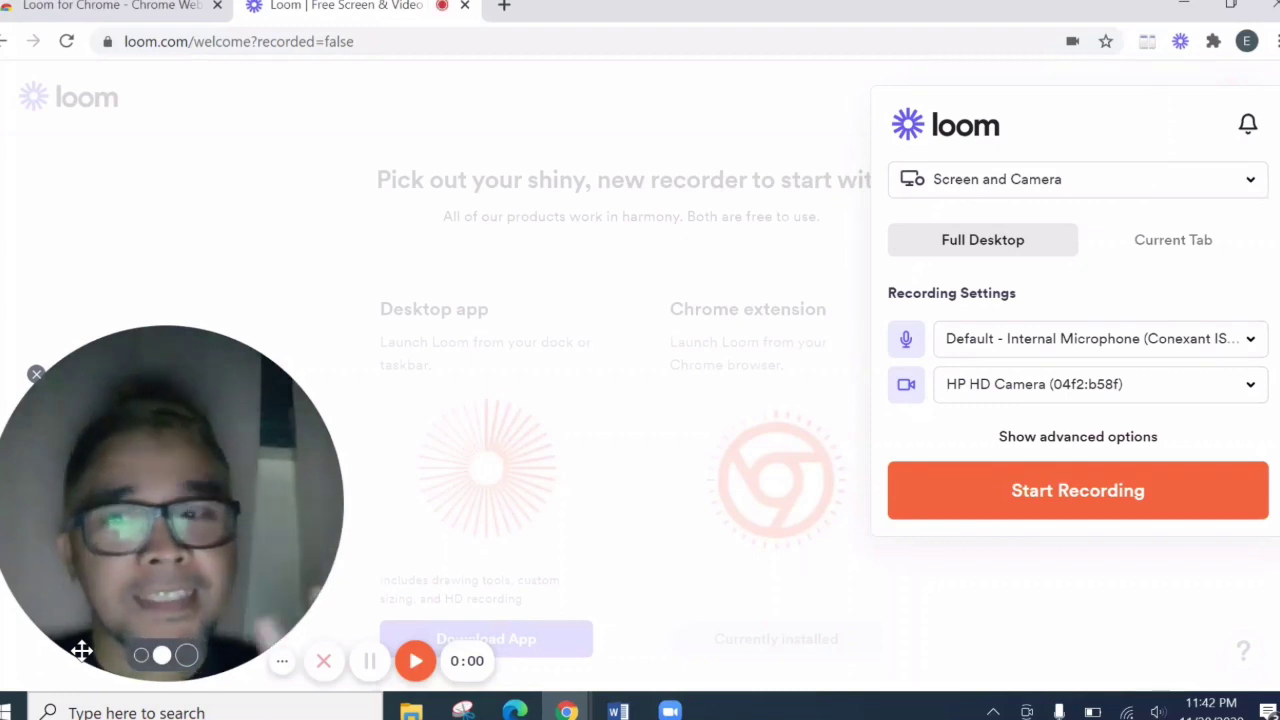
click(186, 656)
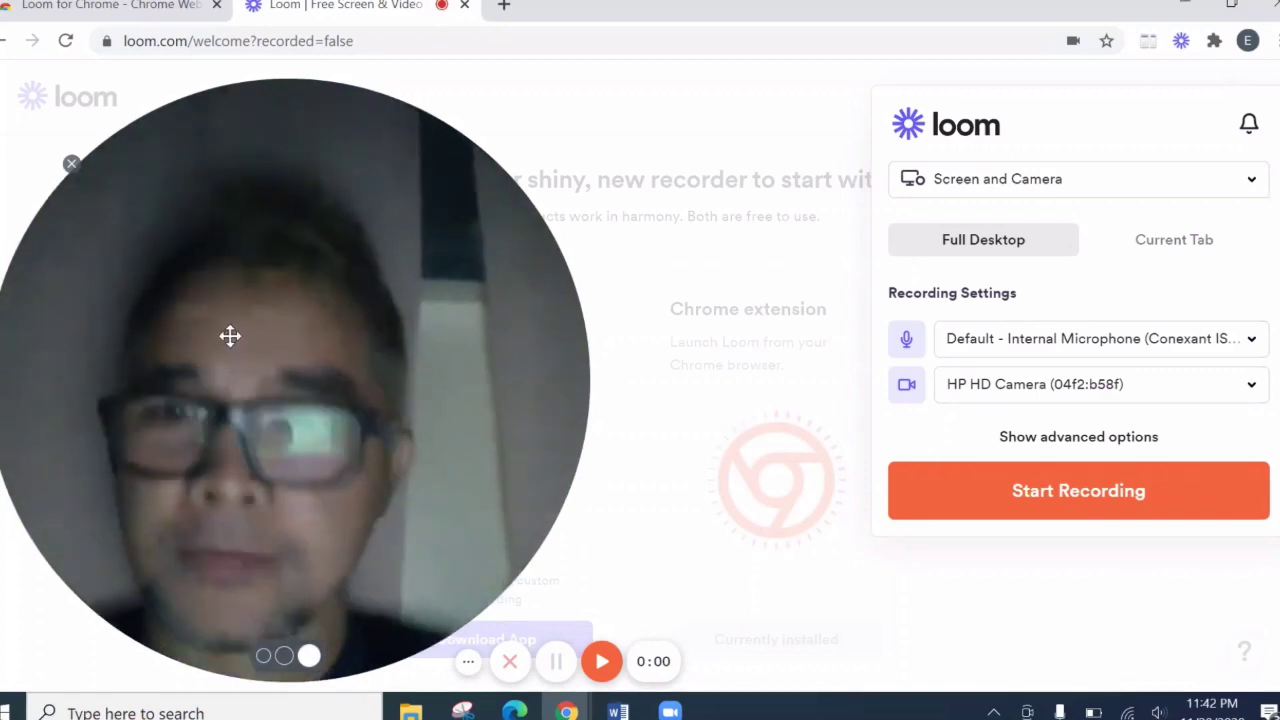
drag(229, 337, 240, 91)
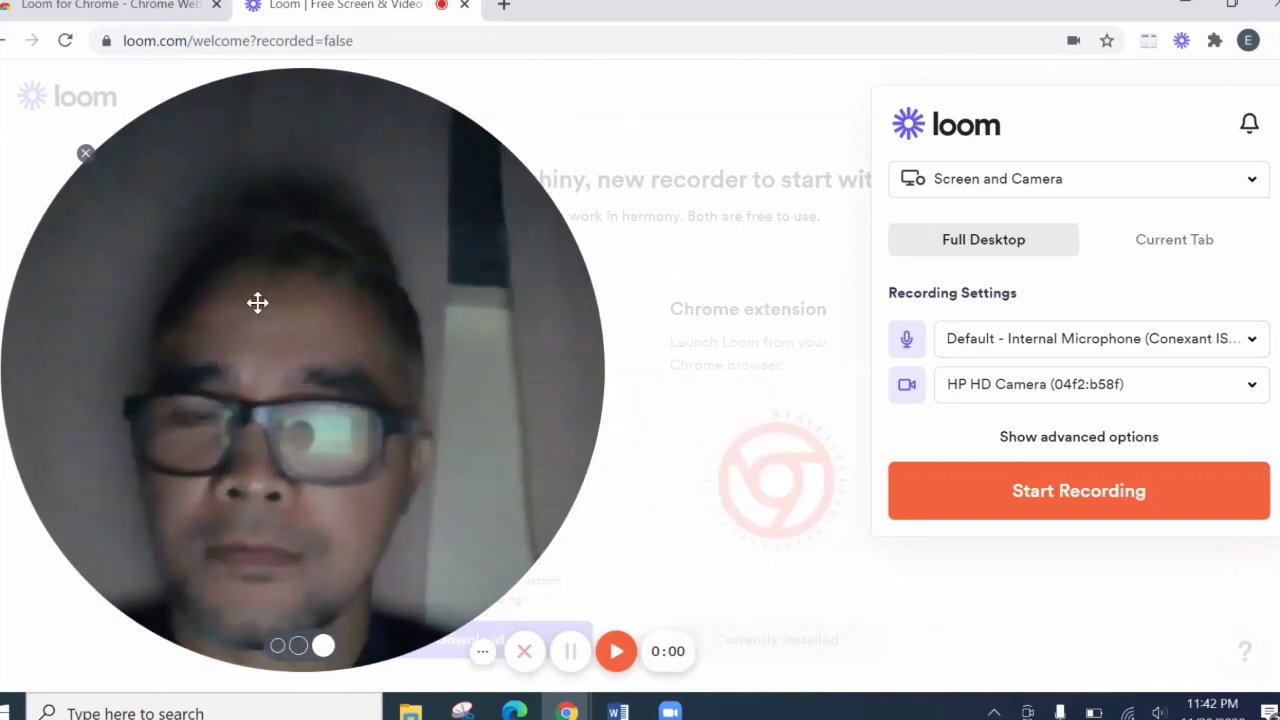
click(277, 647)
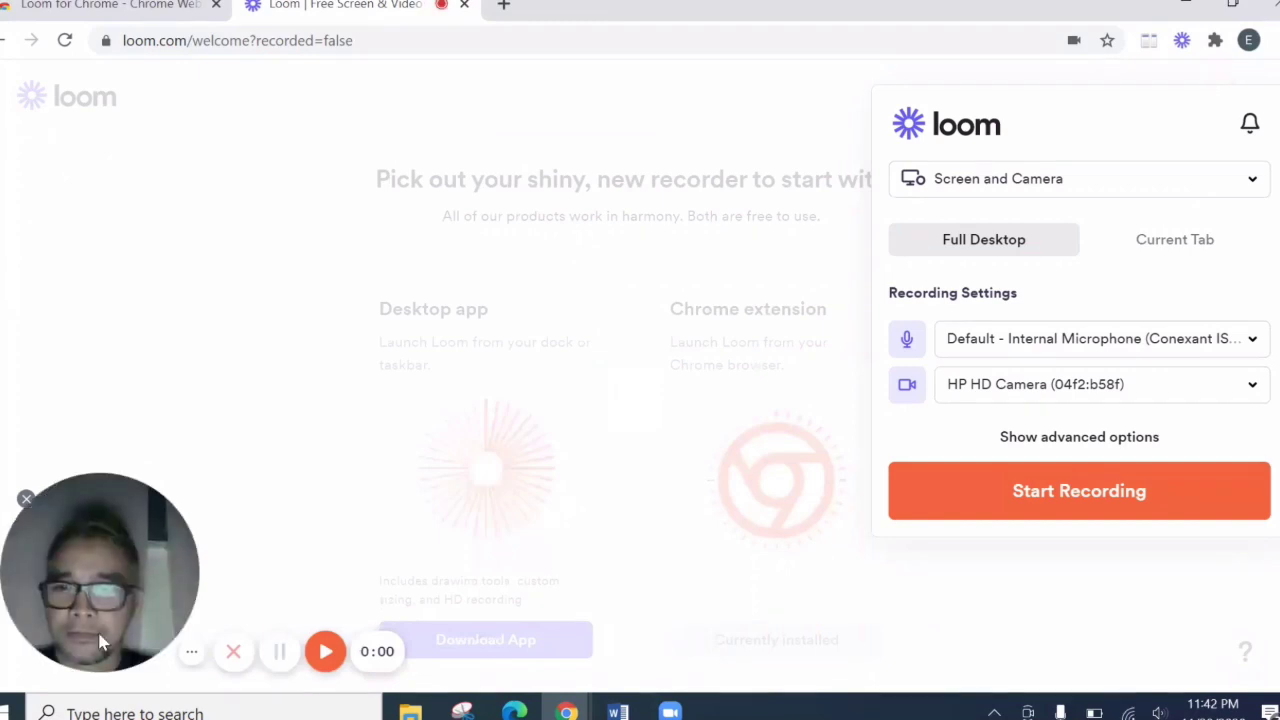
drag(104, 603, 26, 606)
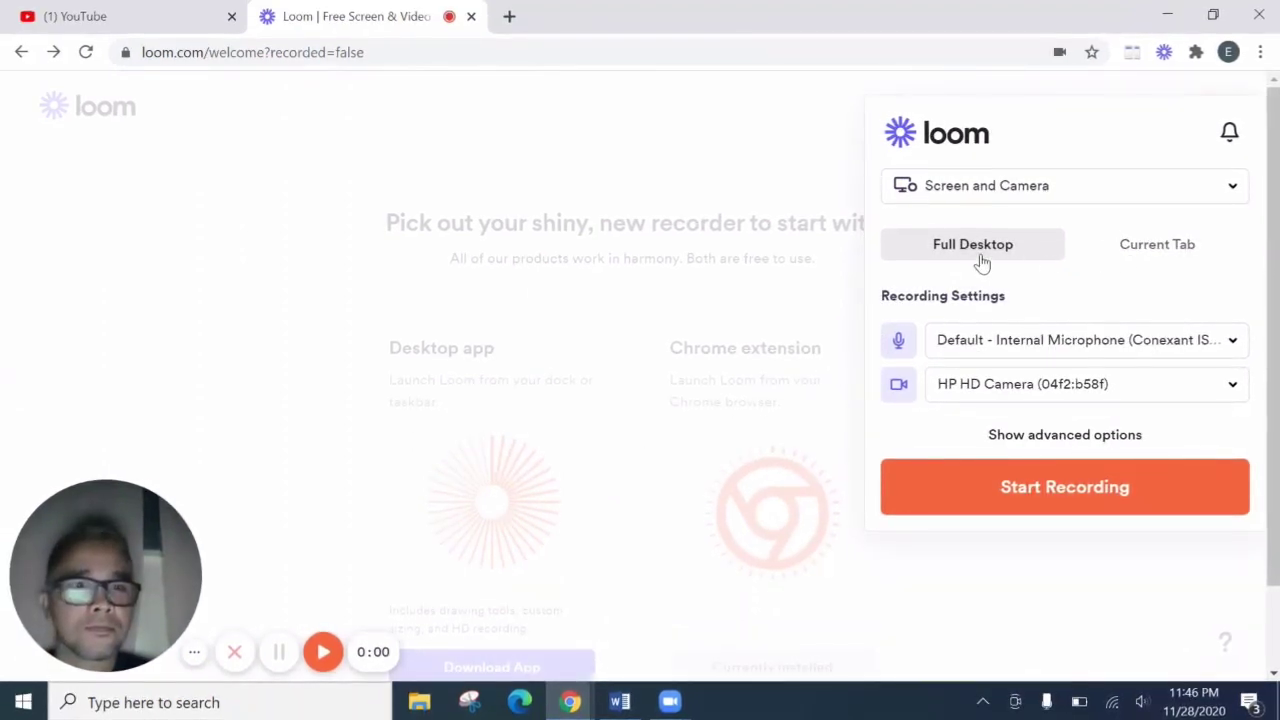
Set the Screen and Camera recording to capture the Current Tab instead of the full desktop
click(1157, 251)
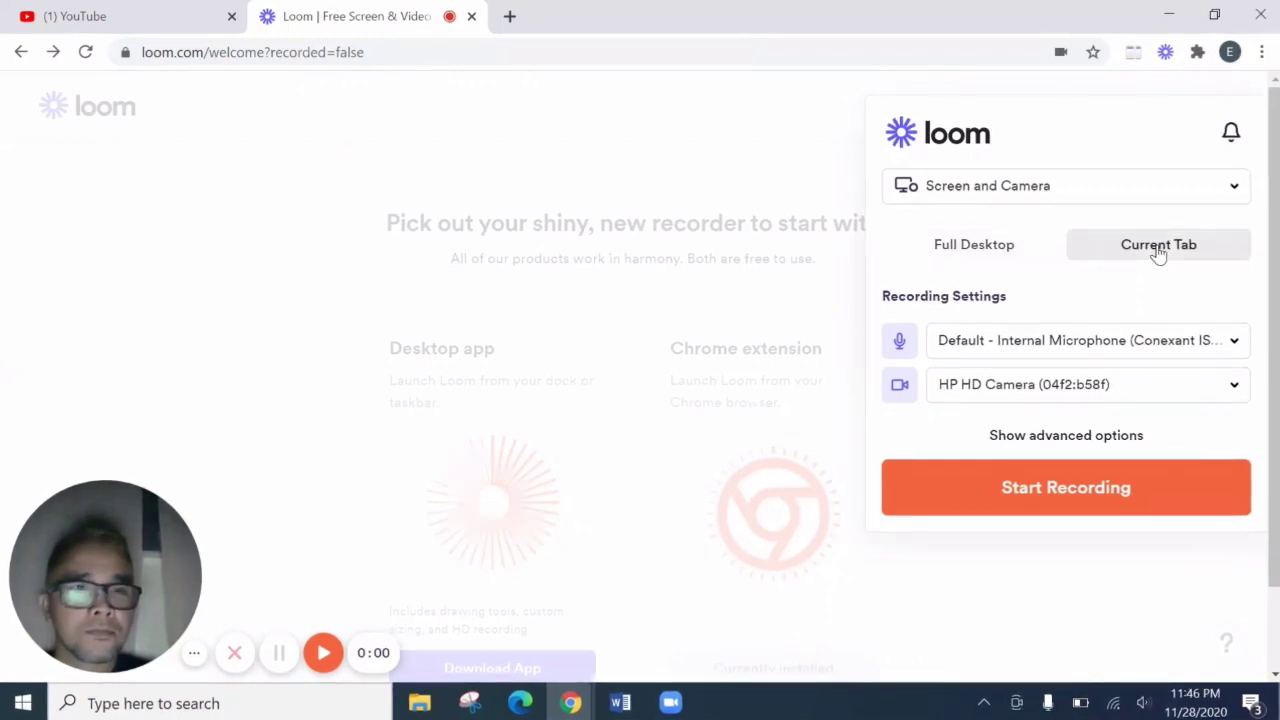
Set the capture area to Full Desktop, try the Screen Only and Camera Only modes, and return to Screen and Camera
click(973, 257)
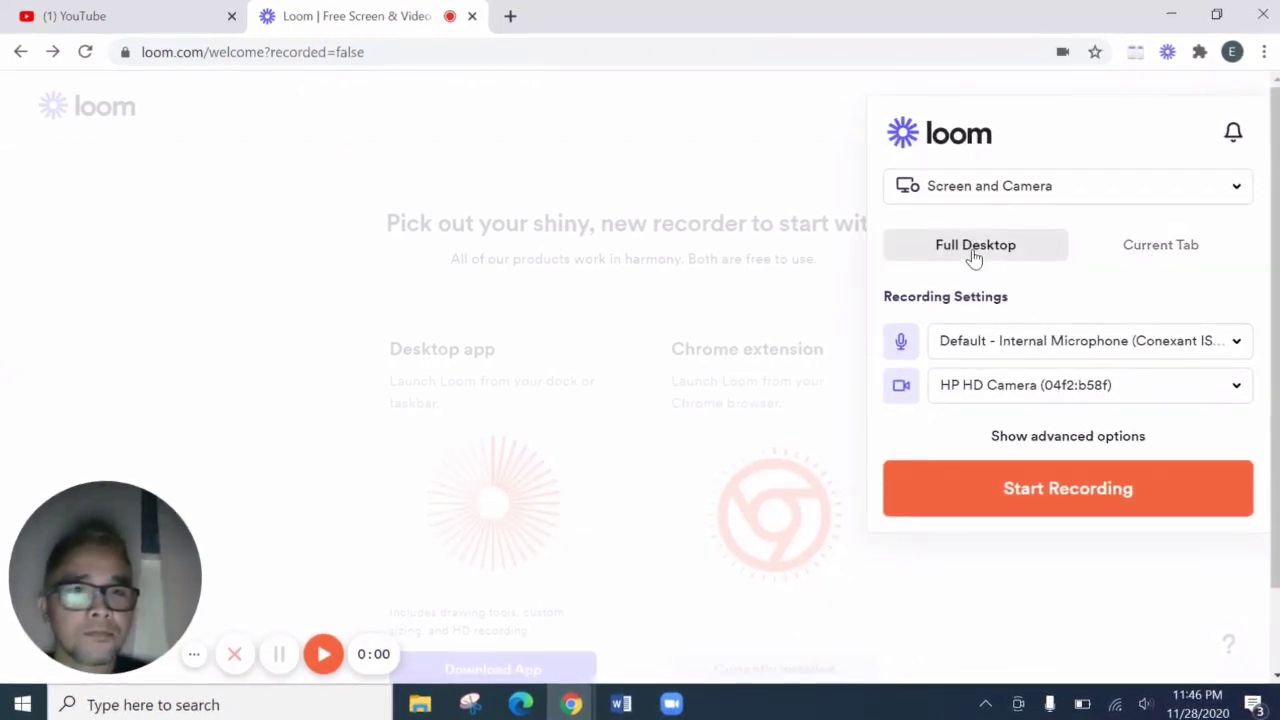
click(1049, 192)
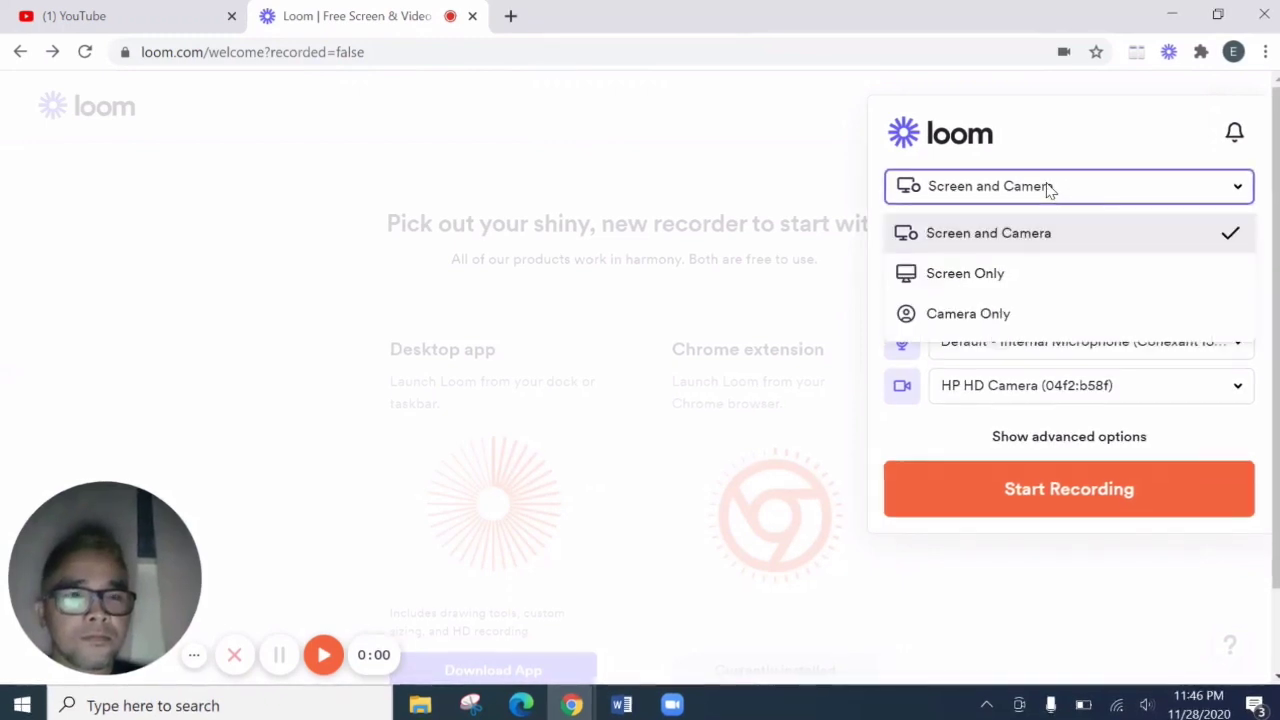
click(964, 276)
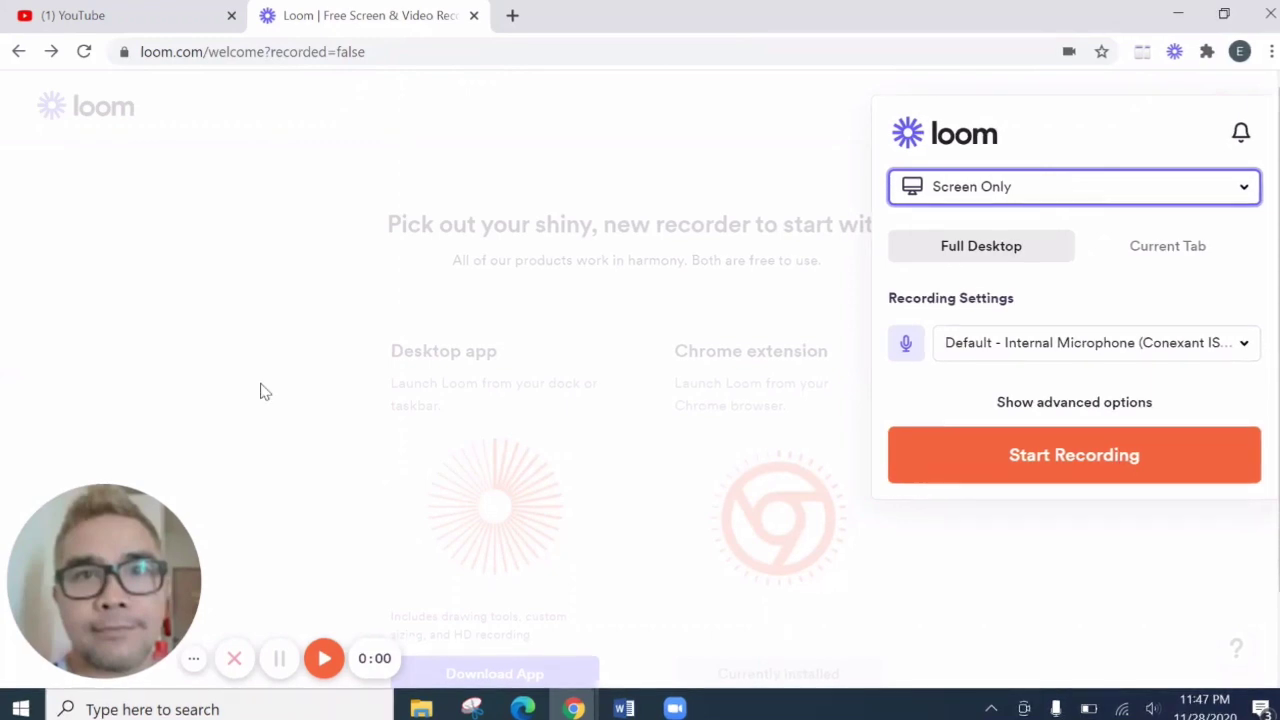
mouse_move(158, 482)
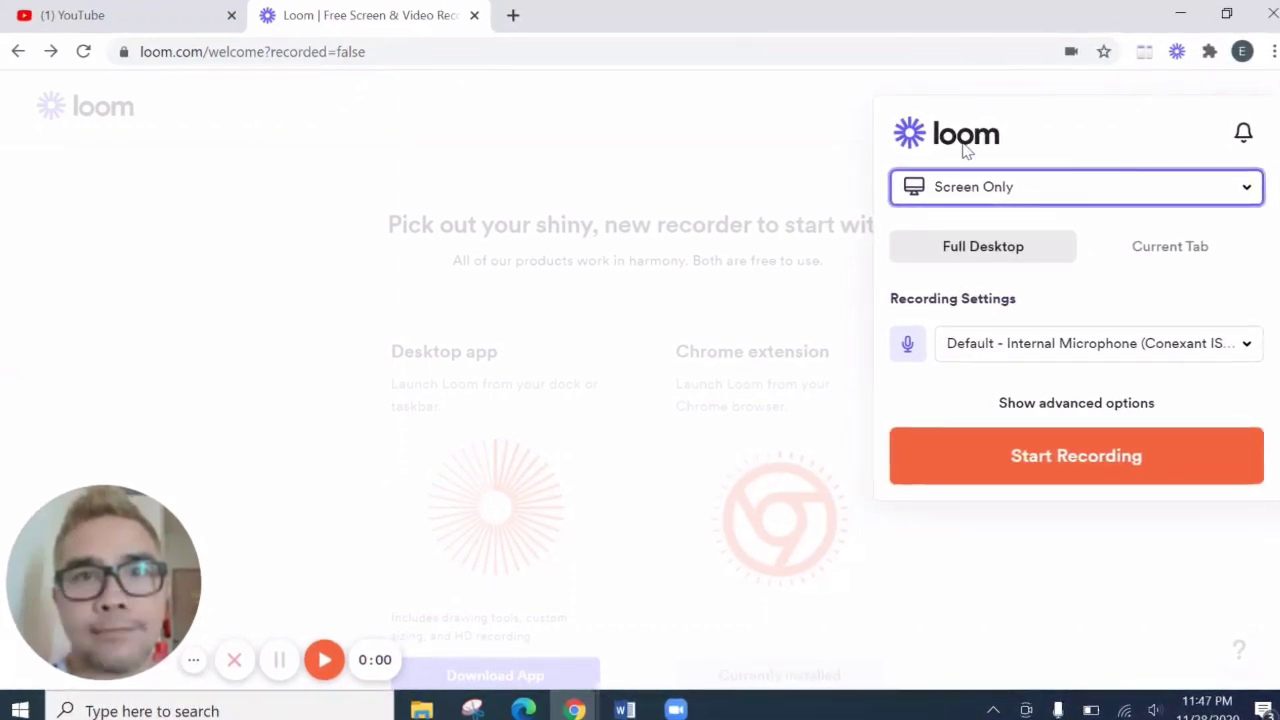
click(985, 194)
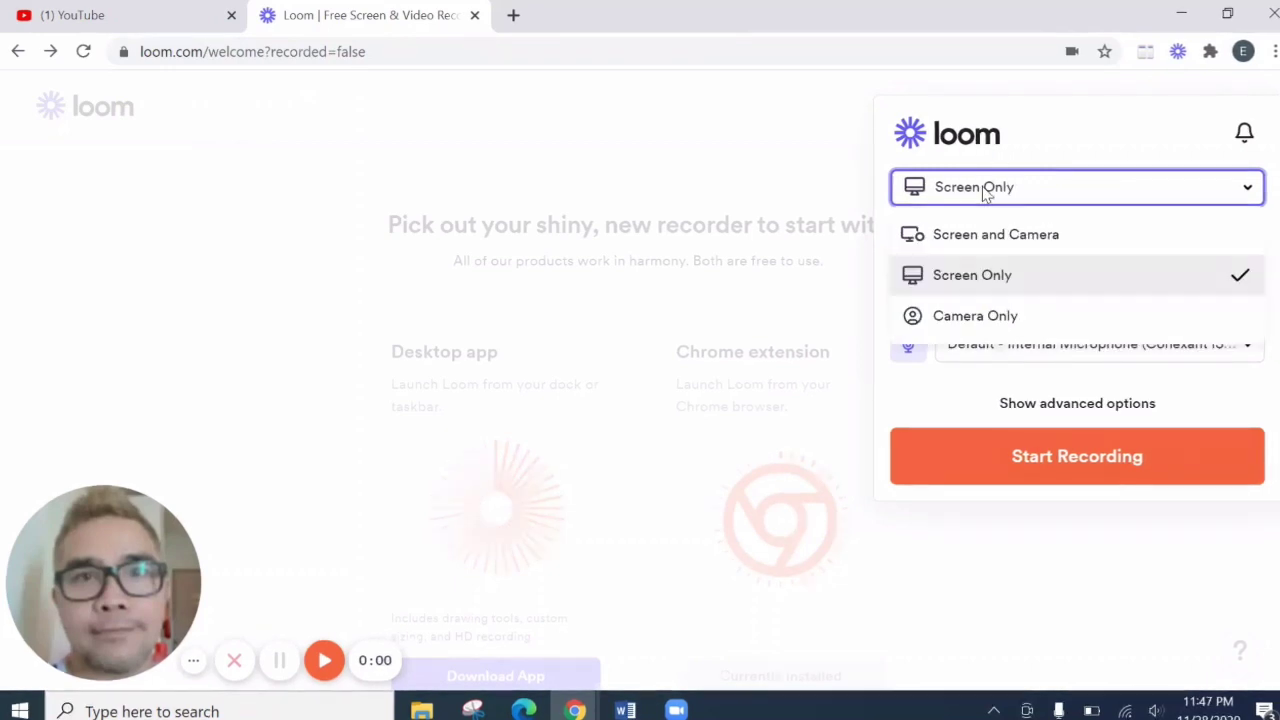
click(984, 316)
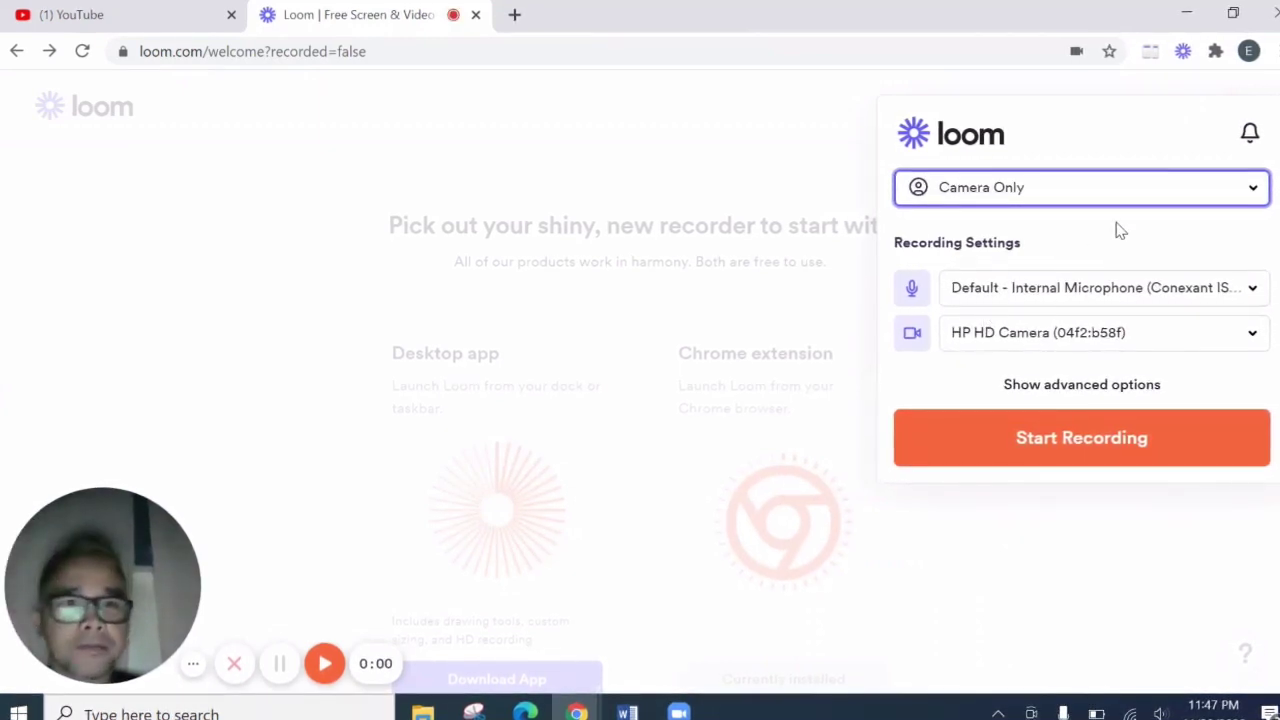
click(1154, 189)
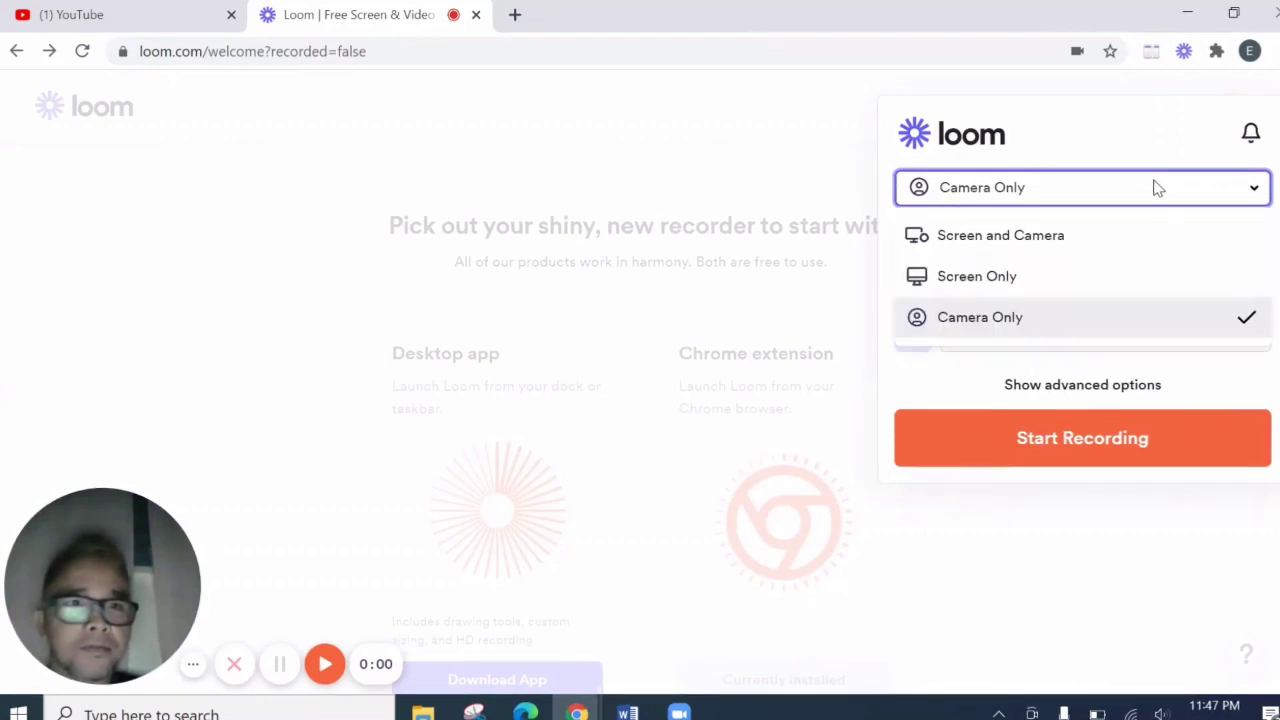
click(1078, 243)
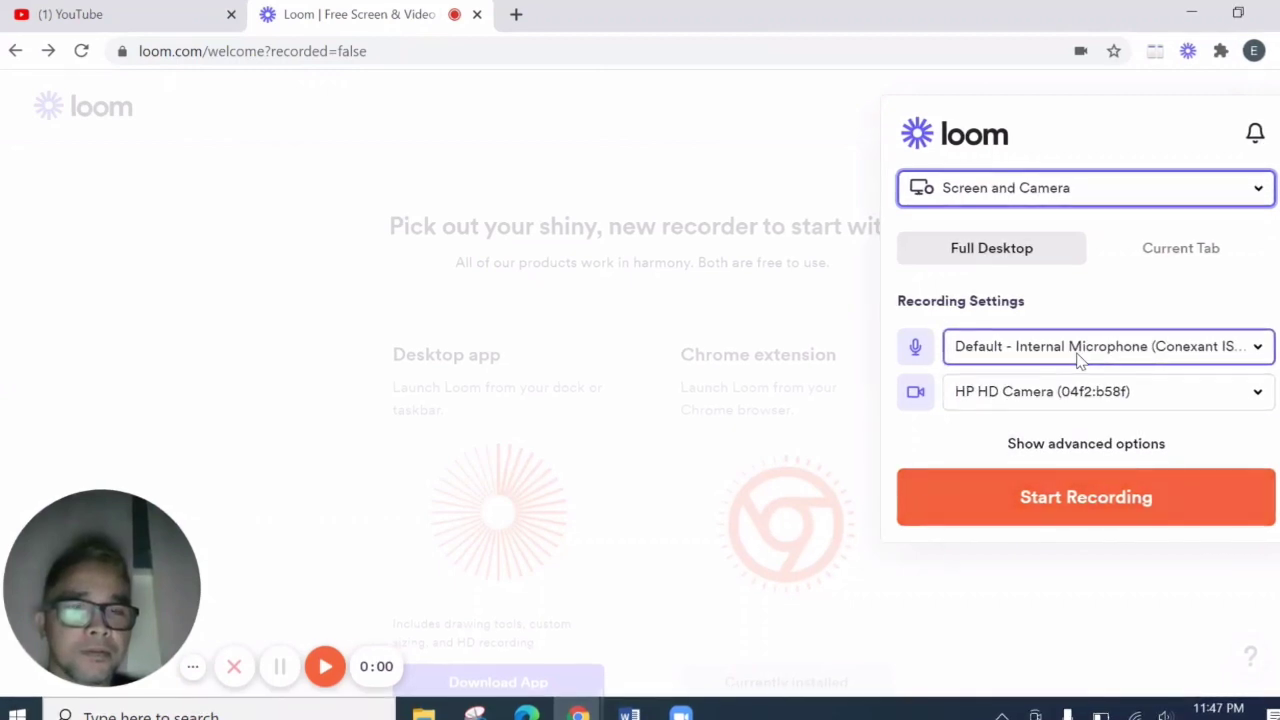
Keep the default internal microphone and the HP HD Camera as recording devices, and show the advanced recording options
click(1078, 360)
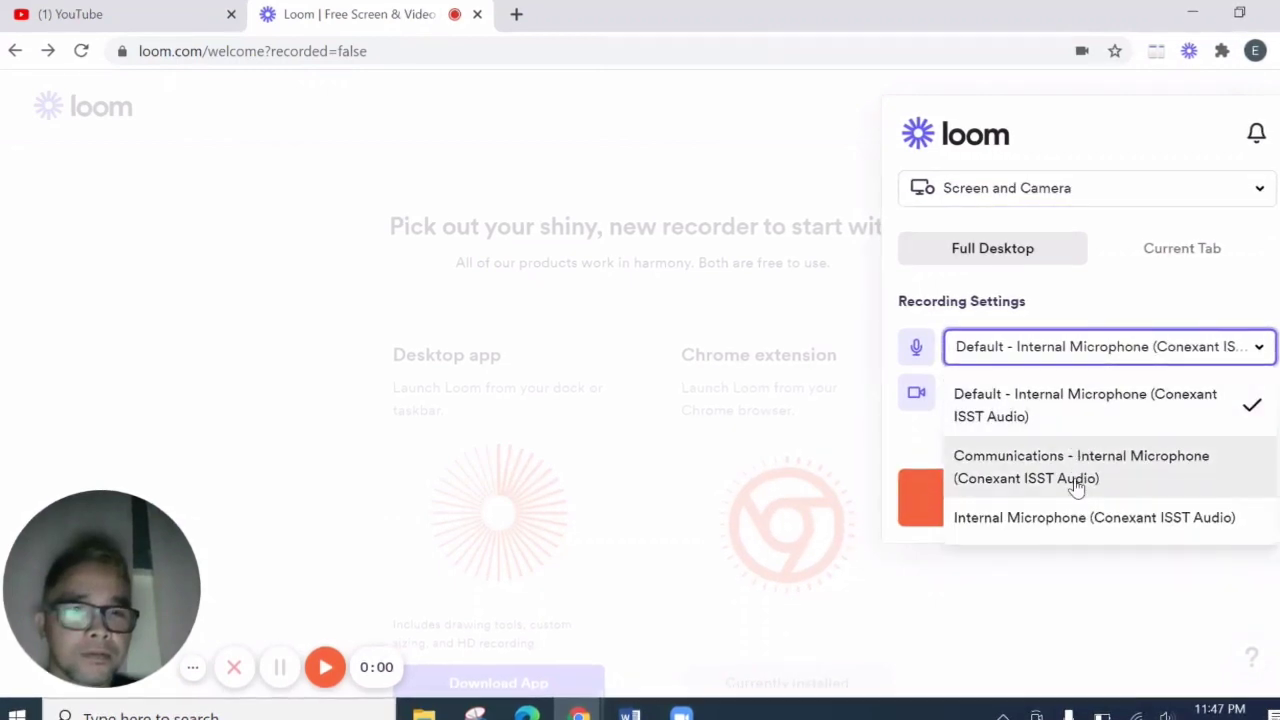
click(1112, 404)
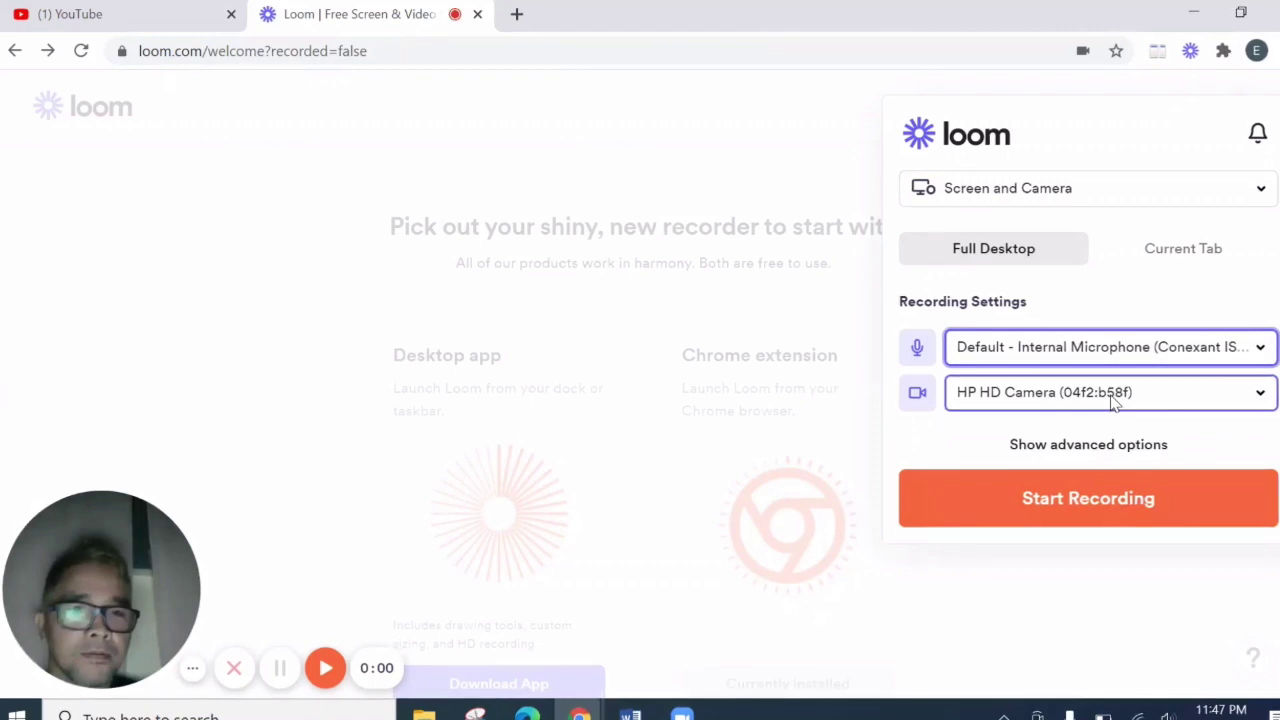
click(1113, 398)
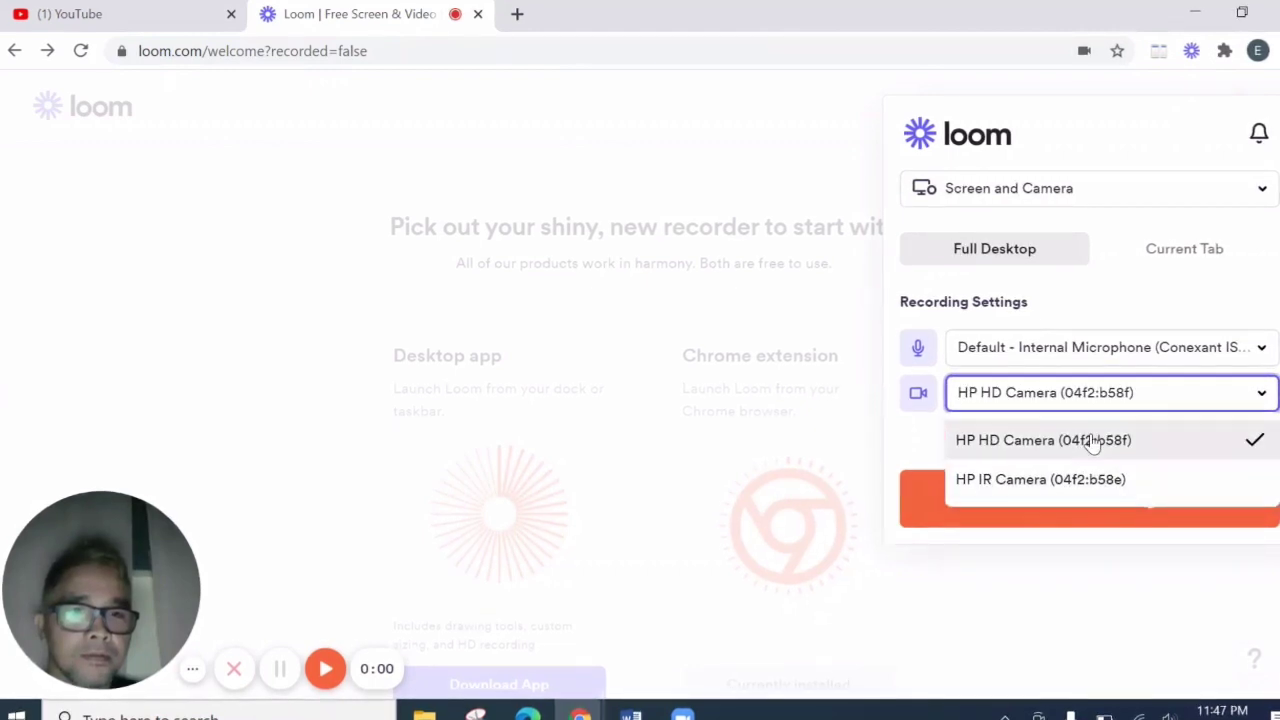
click(1094, 445)
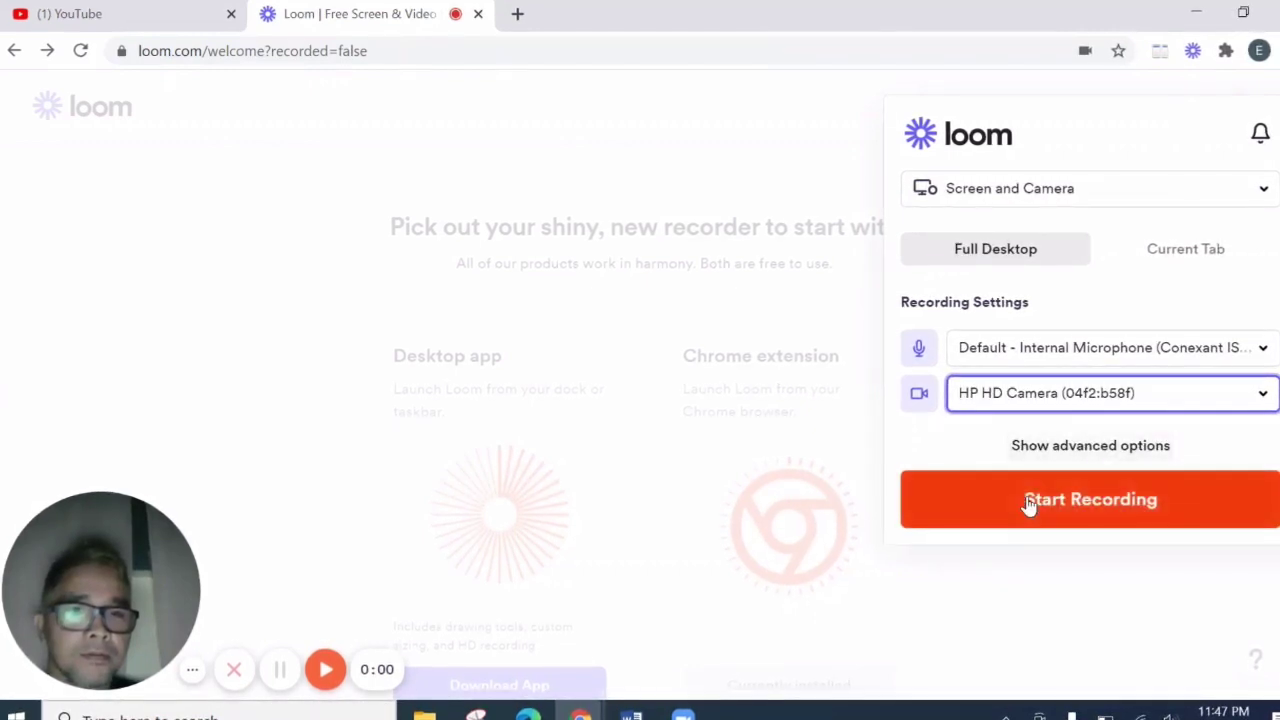
click(1071, 453)
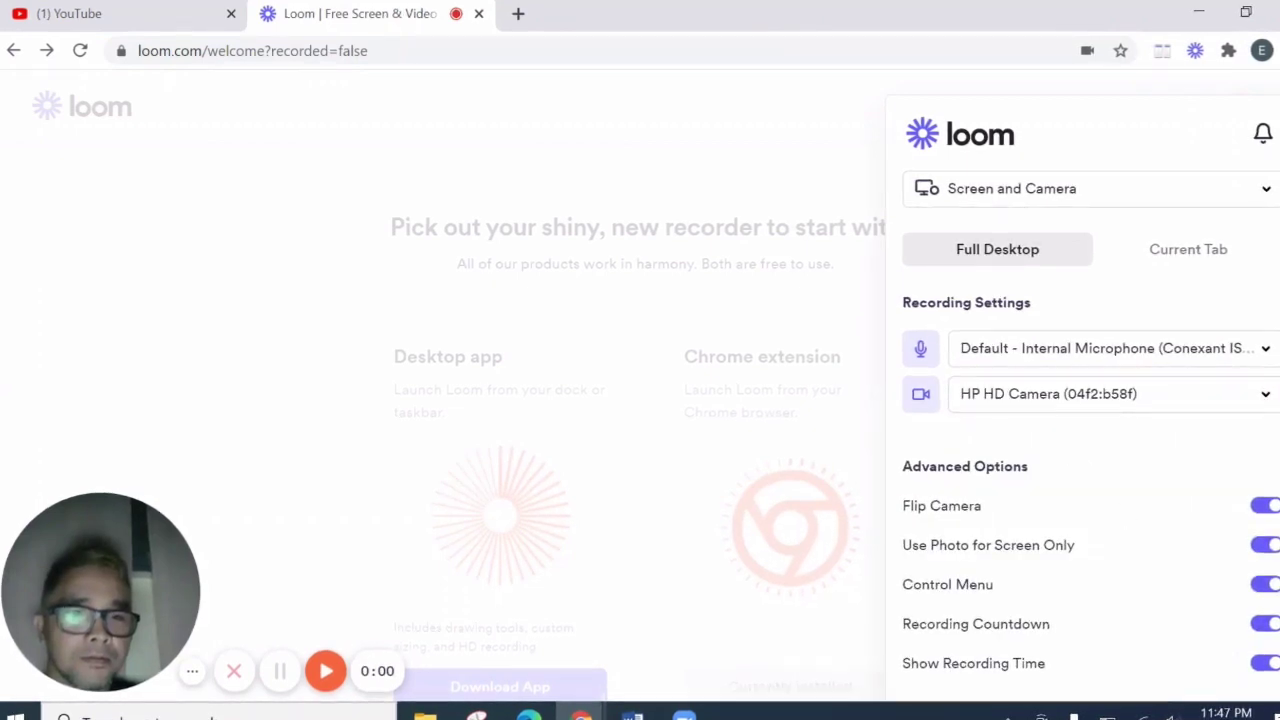
Start the recording and share the entire screen with Loom
scroll(640, 400, down, 1)
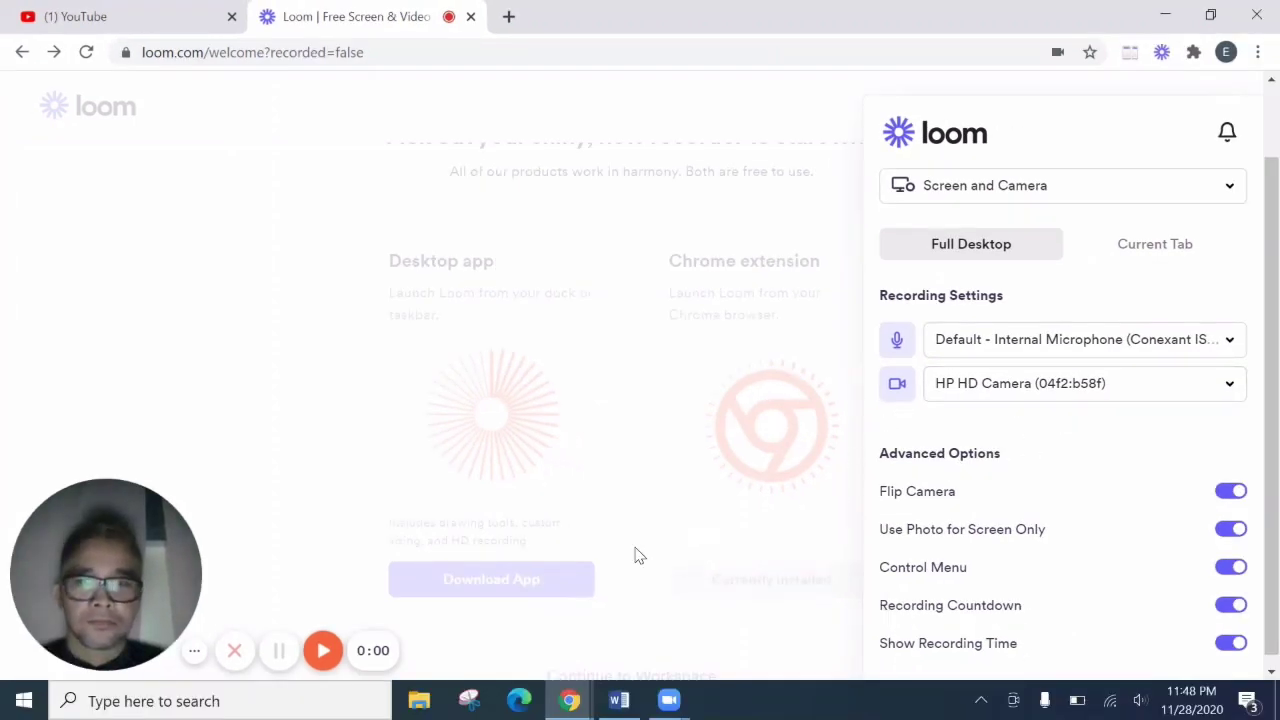
click(323, 651)
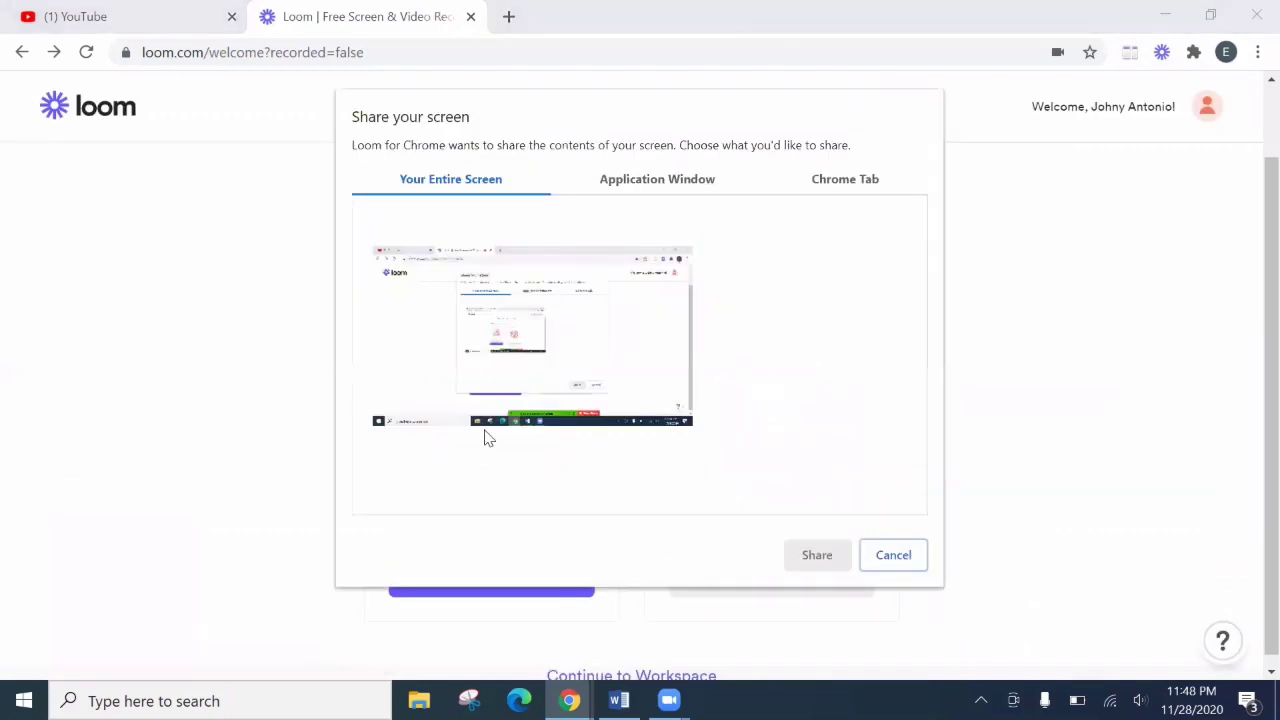
click(523, 306)
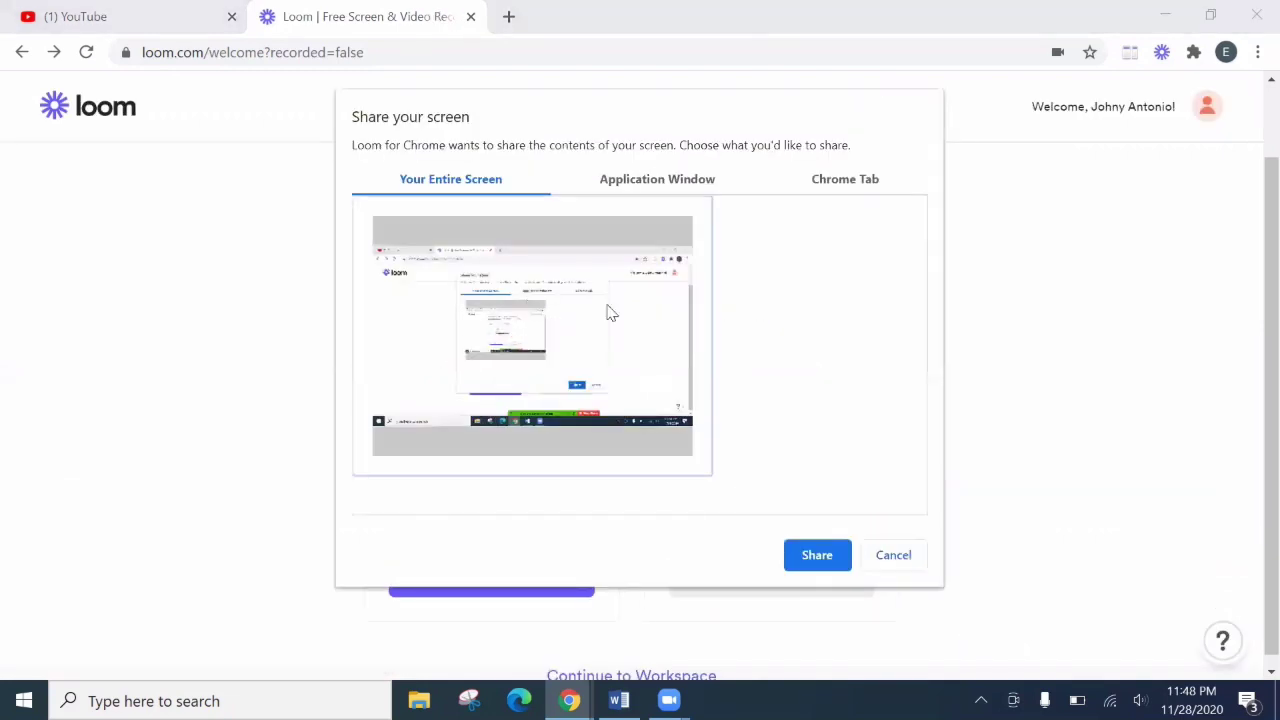
click(813, 560)
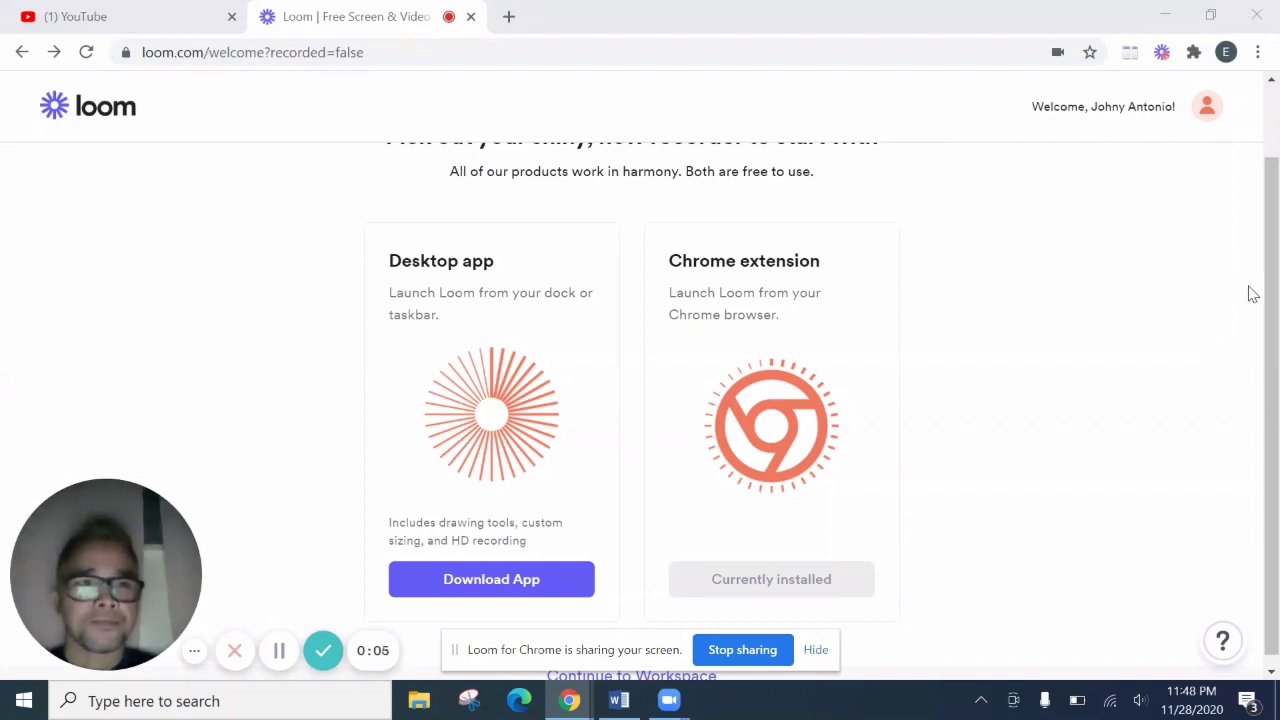
Pause the running recording and resume it
scroll(1250, 267, up, 1)
scroll(1250, 260, up, 1)
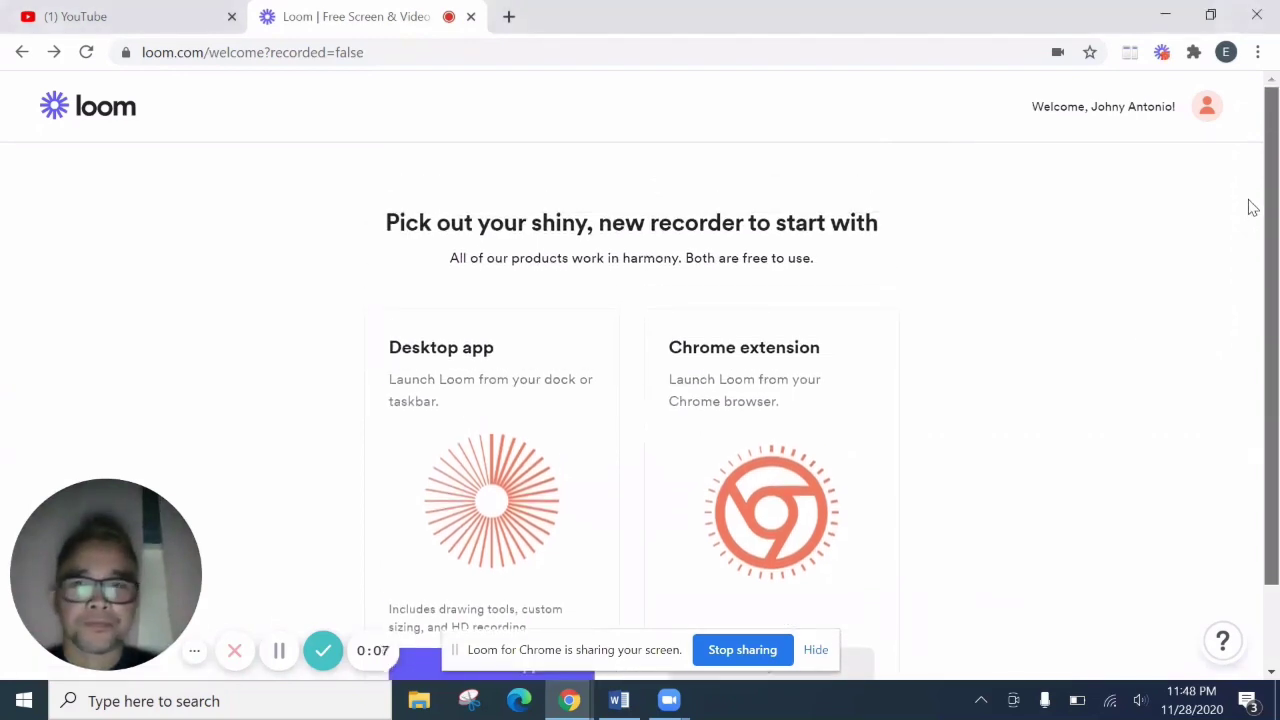
scroll(1249, 215, down, 1)
scroll(1250, 300, down, 1)
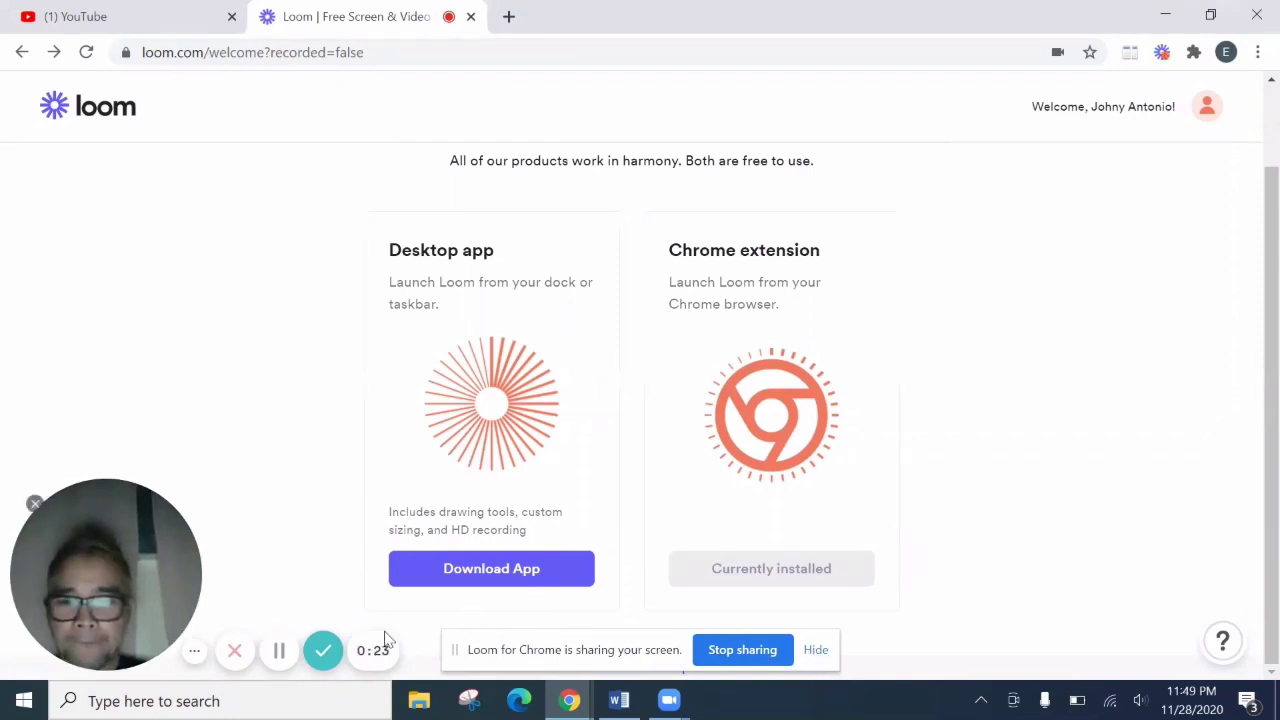
click(280, 652)
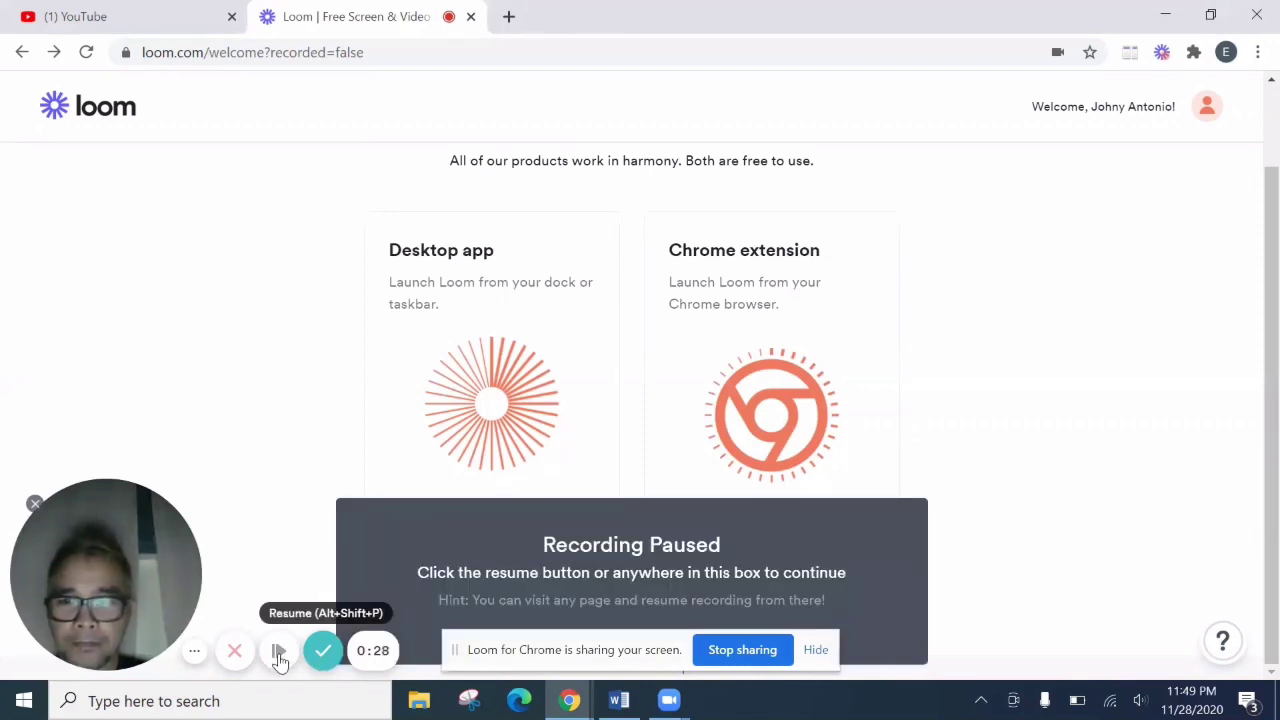
click(280, 652)
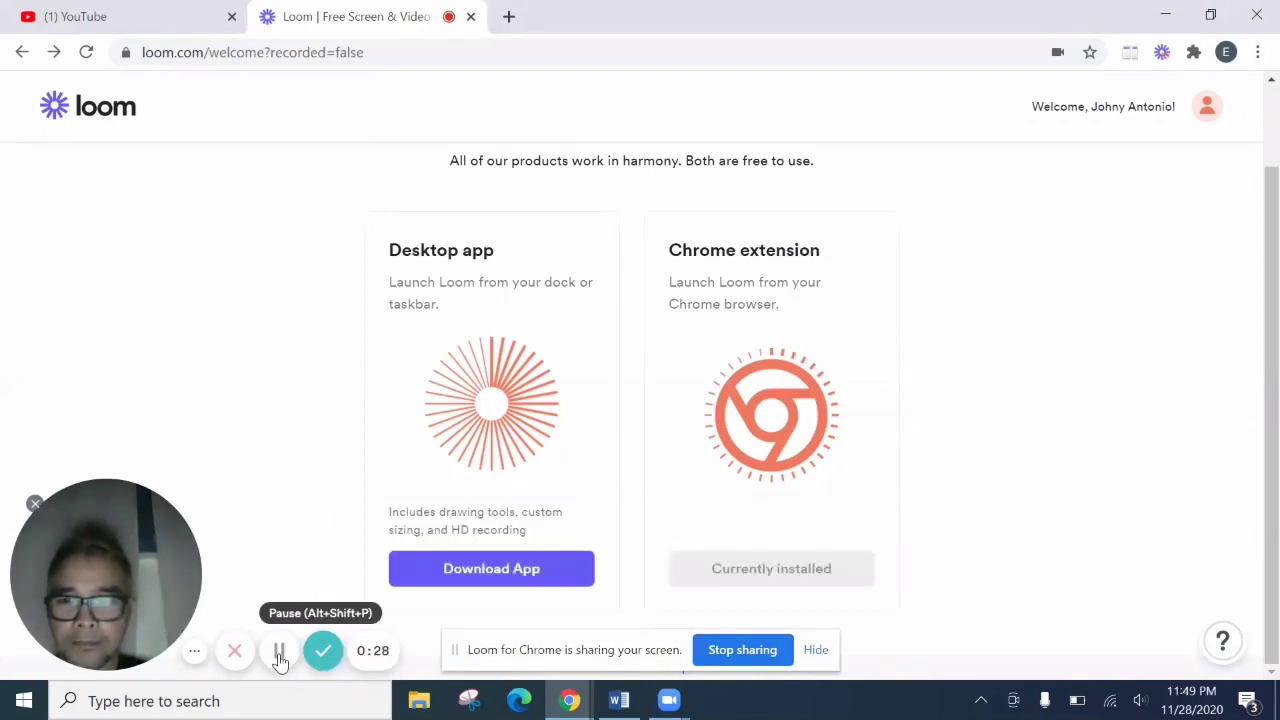
Collapse the recorder's control menu and move the screen-sharing bar clear of the Continue to Workspace link
click(196, 656)
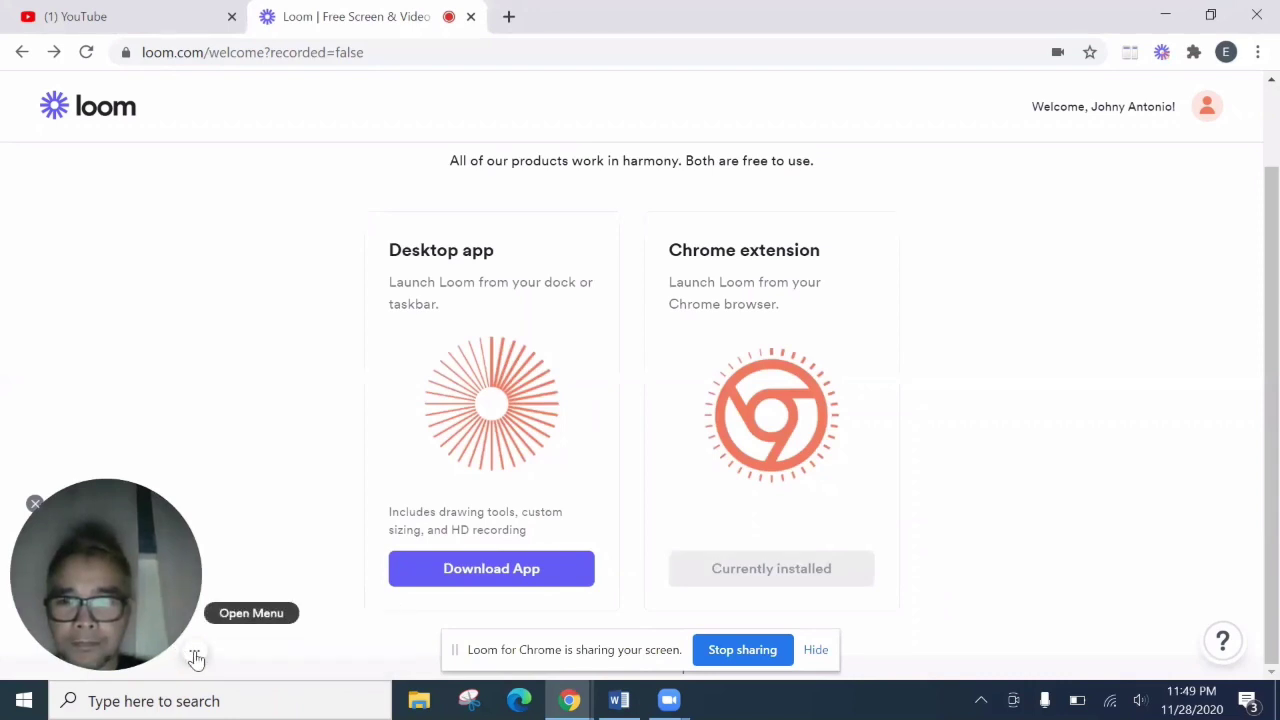
click(196, 656)
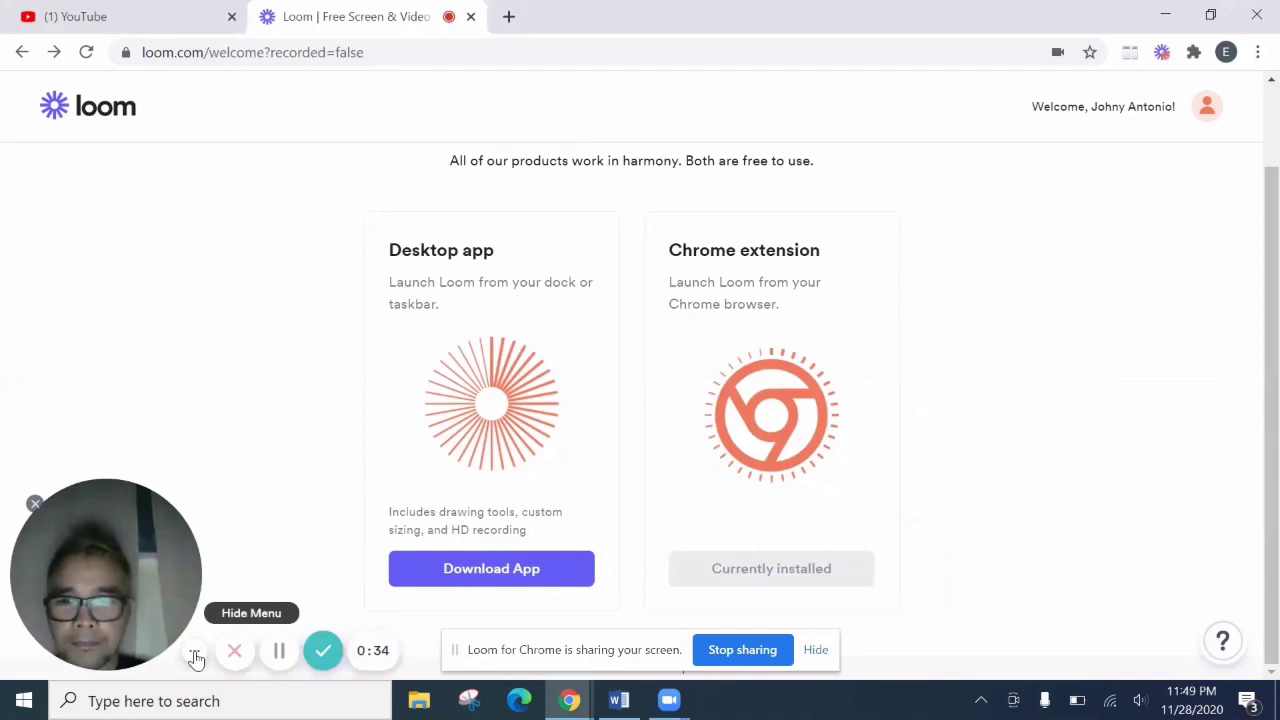
click(196, 656)
mouse_move(120, 606)
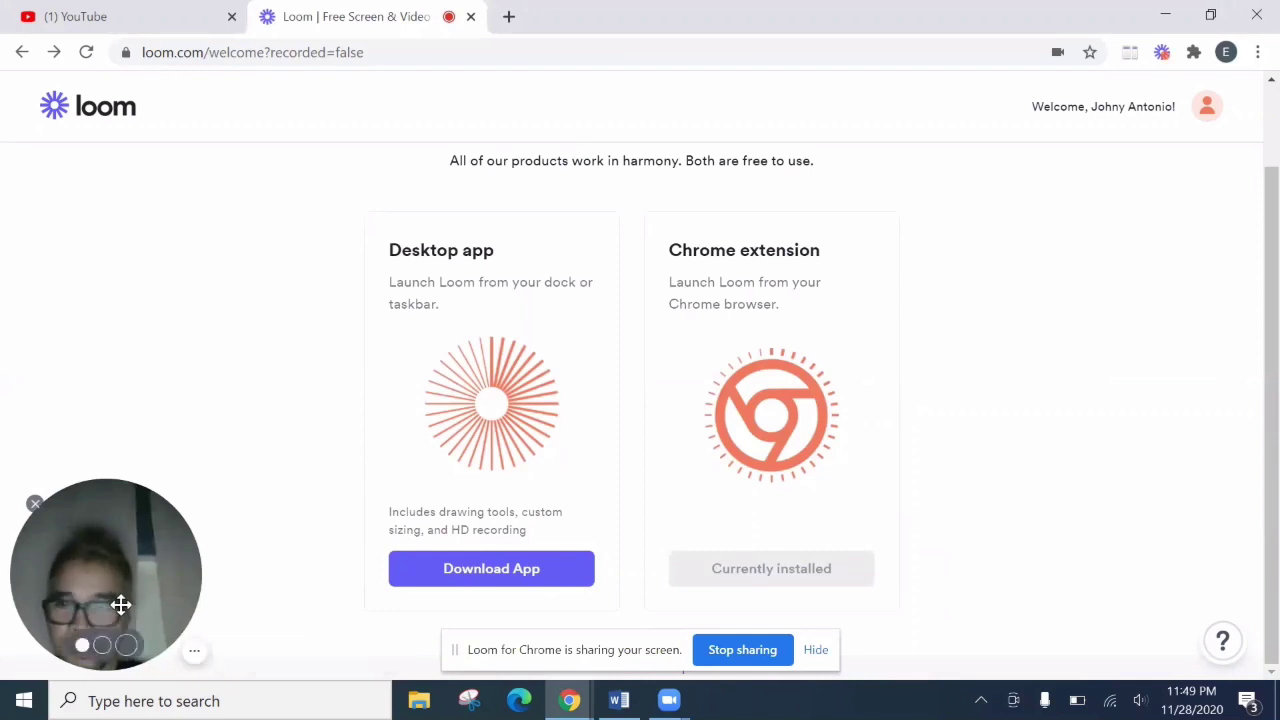
drag(535, 658, 461, 618)
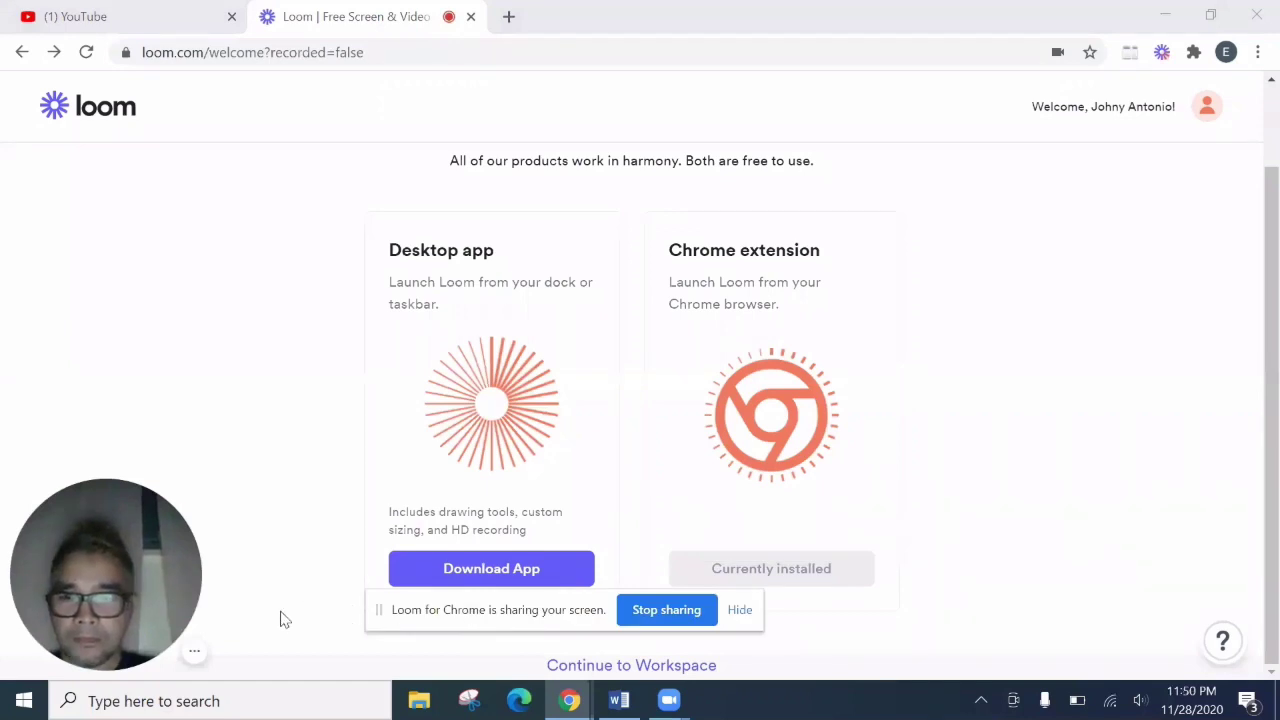
Finish the recording from the recorder's control menu and play the video on its Loom page
click(190, 655)
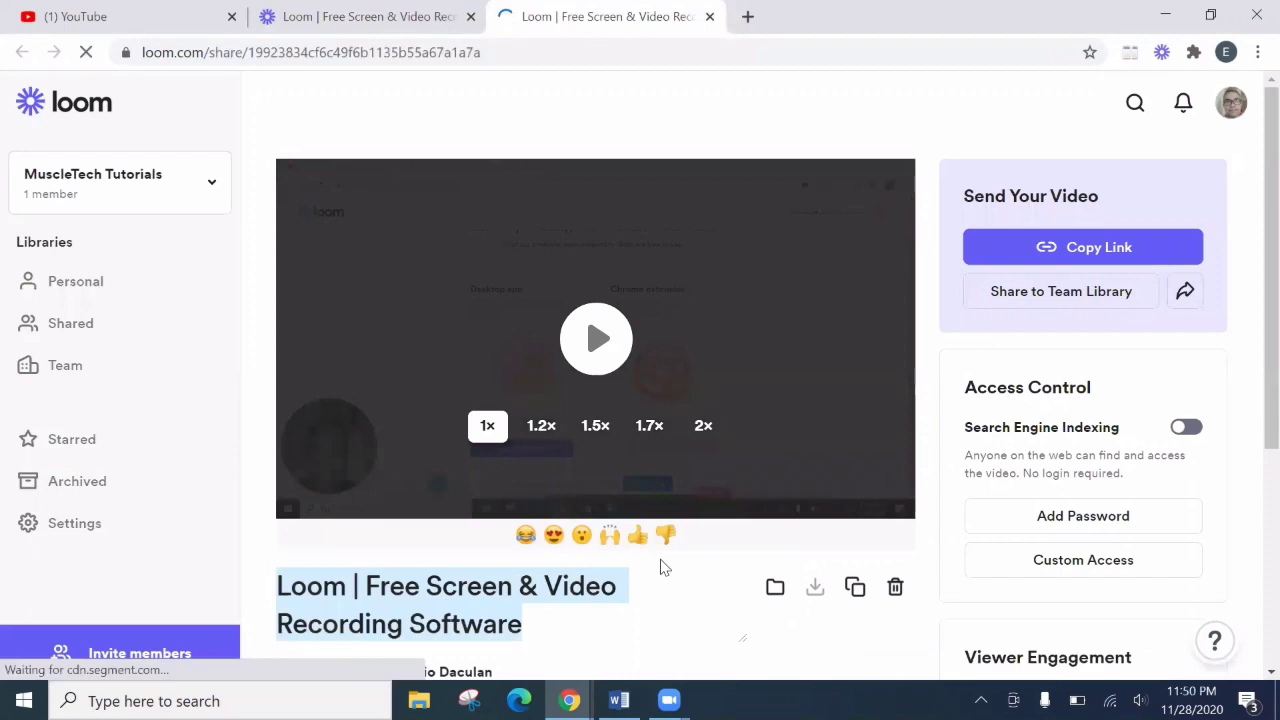
click(585, 344)
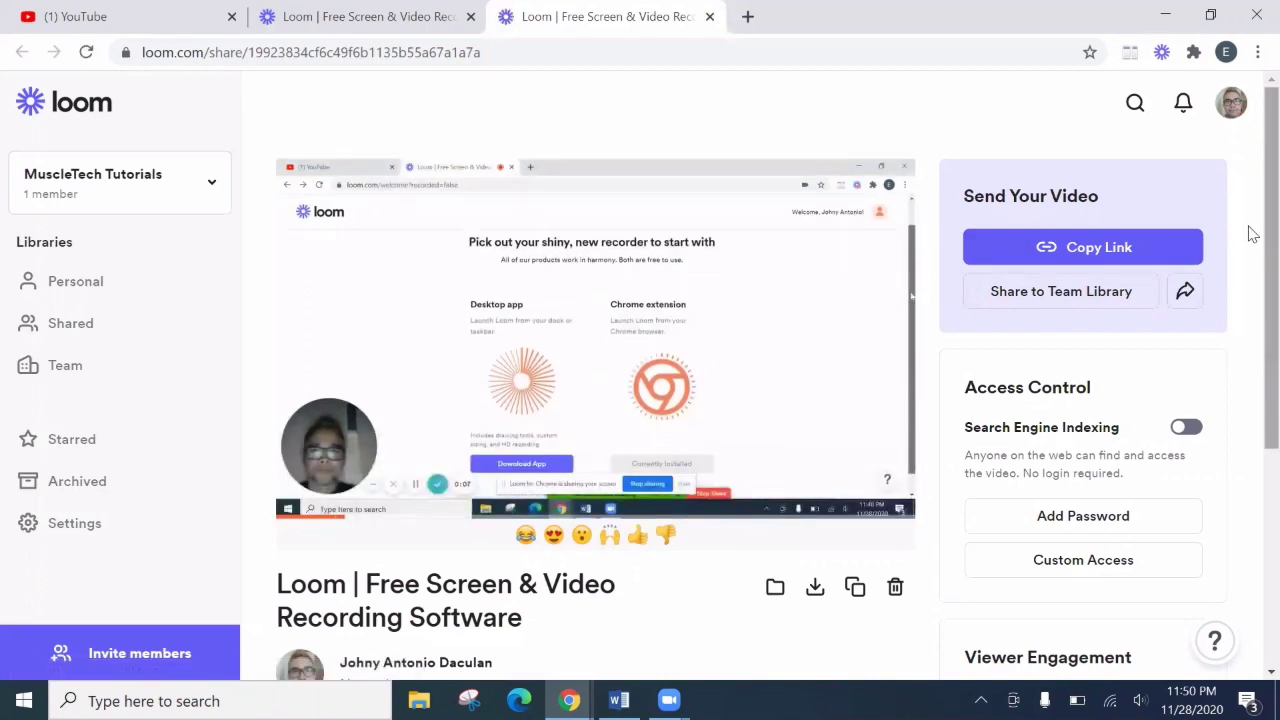
Examine the video page's sharing, access control, comment, viewer engagement and video editing options
scroll(1250, 260, down, 1)
scroll(1249, 310, down, 1)
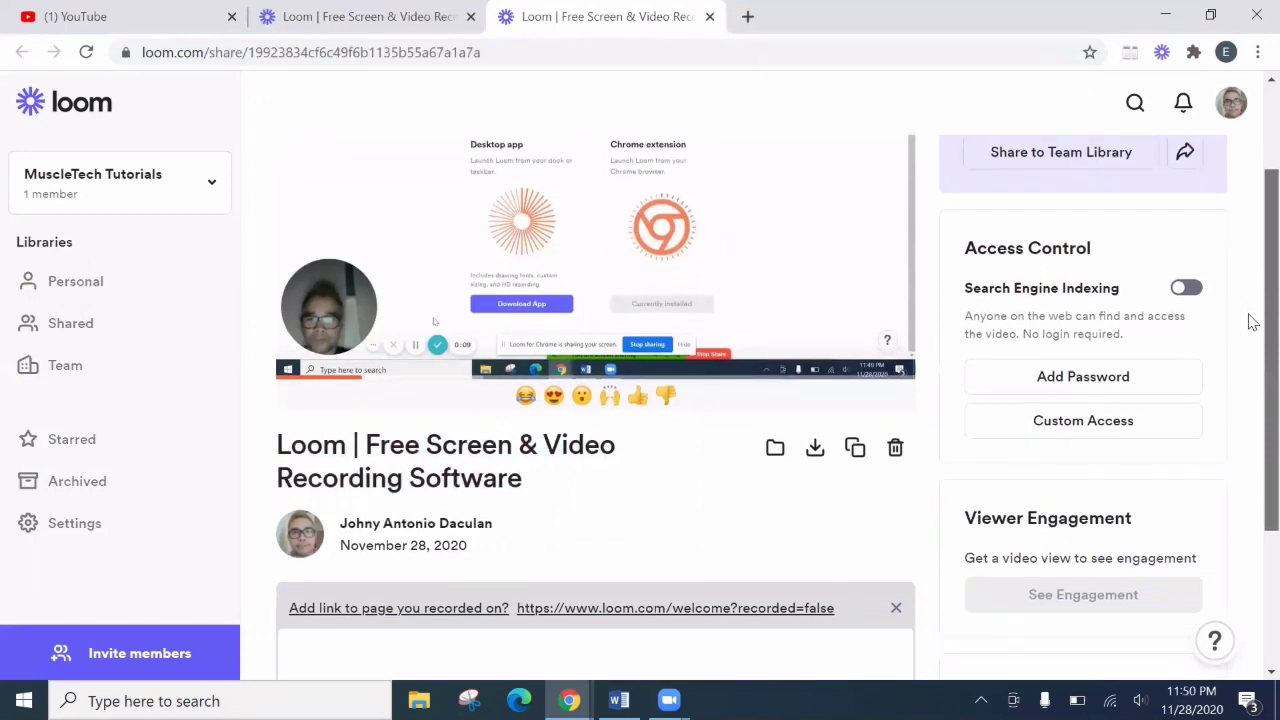
scroll(1250, 286, up, 1)
scroll(1250, 250, up, 1)
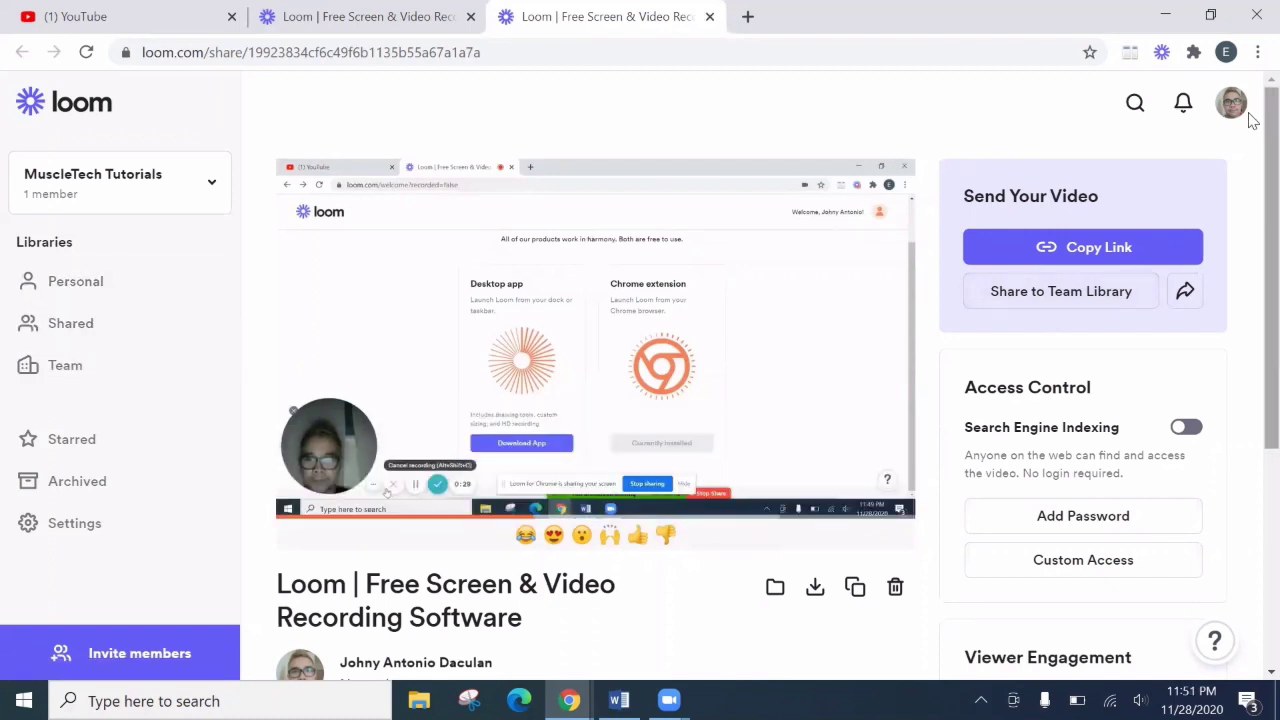
scroll(1250, 185, down, 1)
scroll(1250, 190, down, 3)
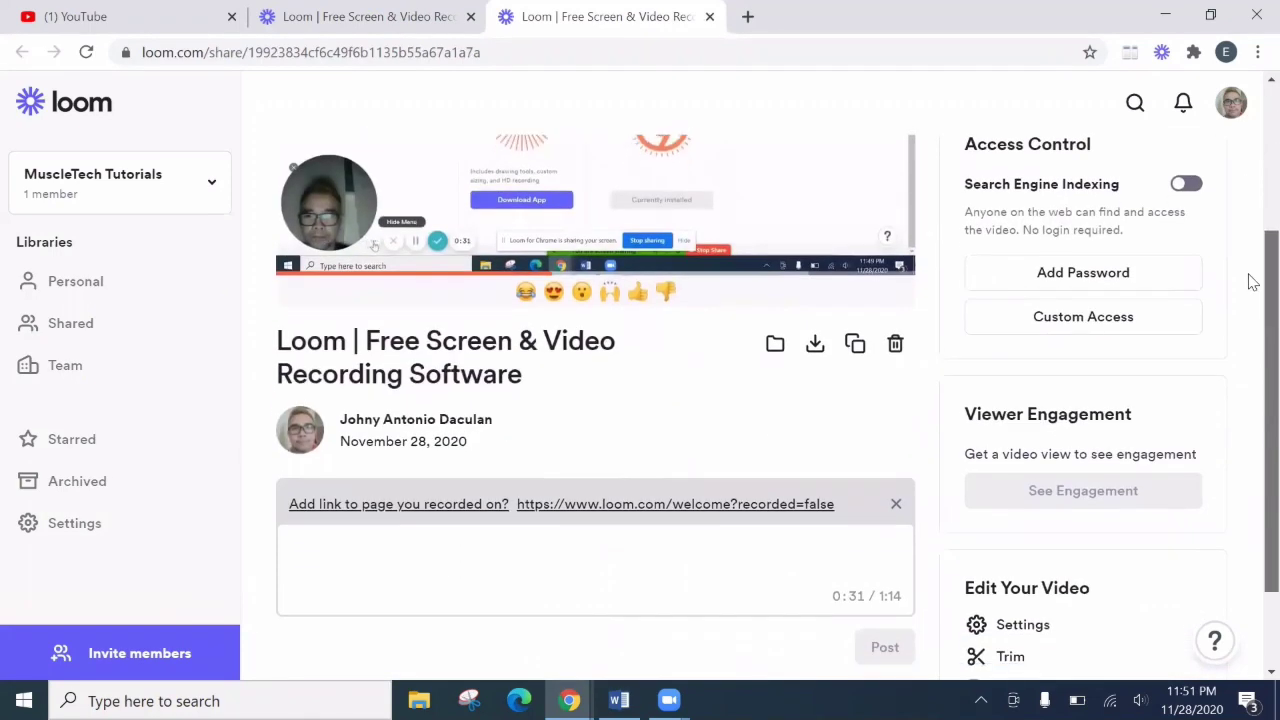
scroll(1252, 335, down, 1)
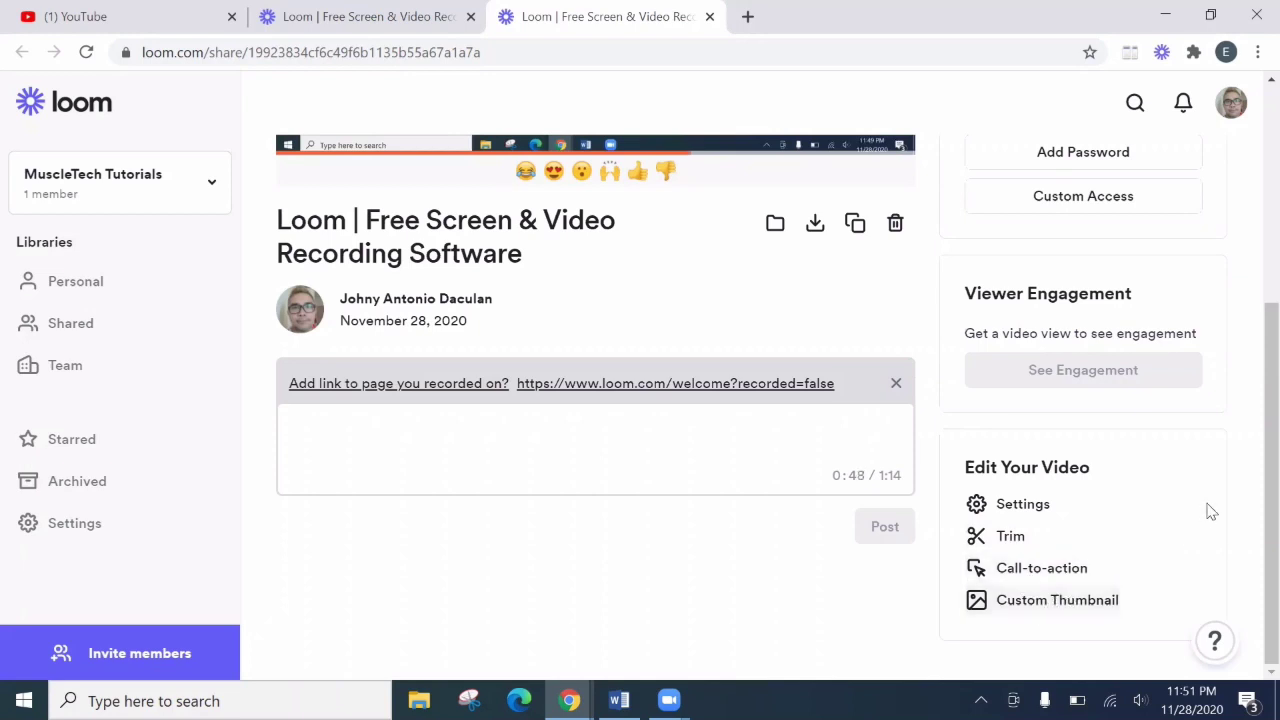
scroll(1250, 374, up, 2)
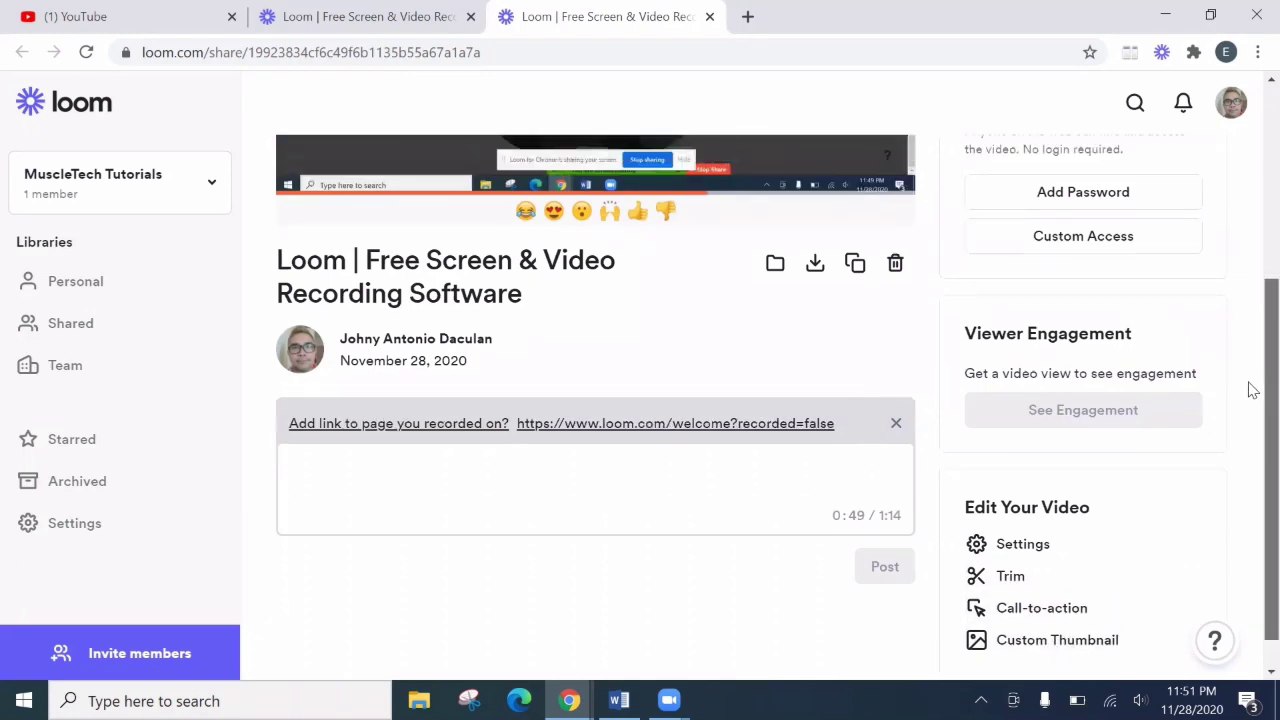
scroll(1248, 310, up, 2)
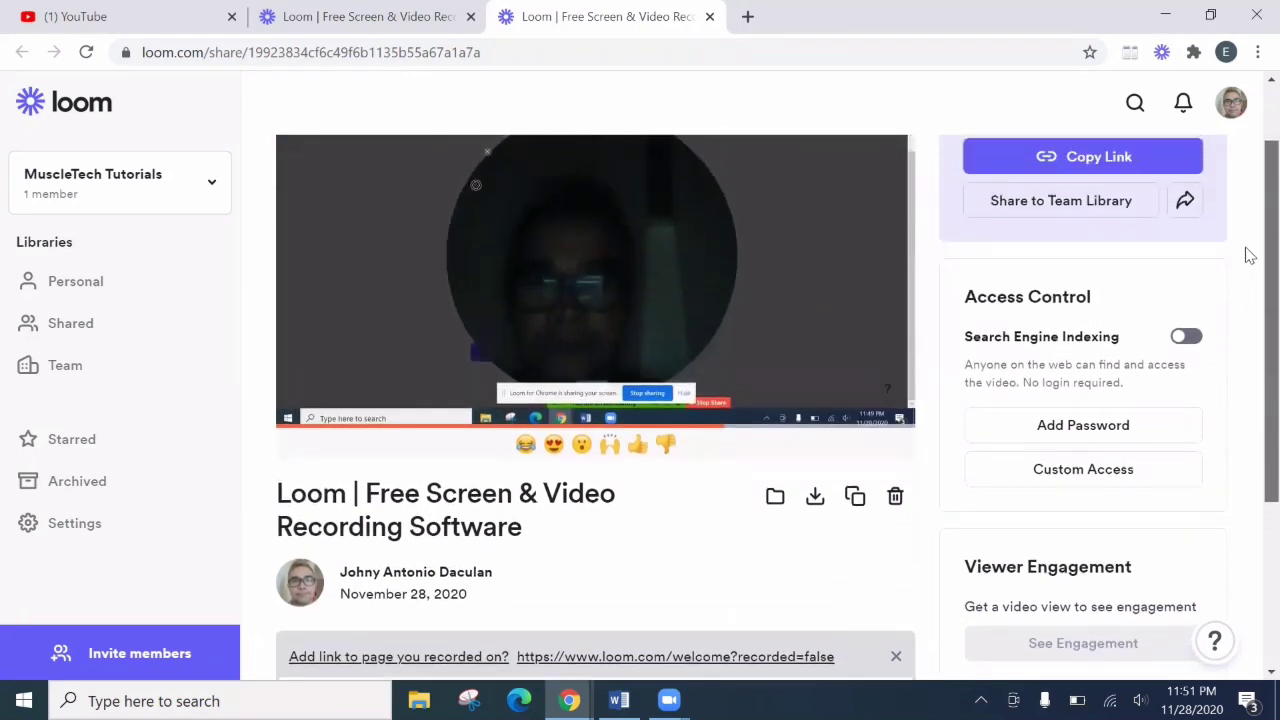
scroll(1240, 295, down, 3)
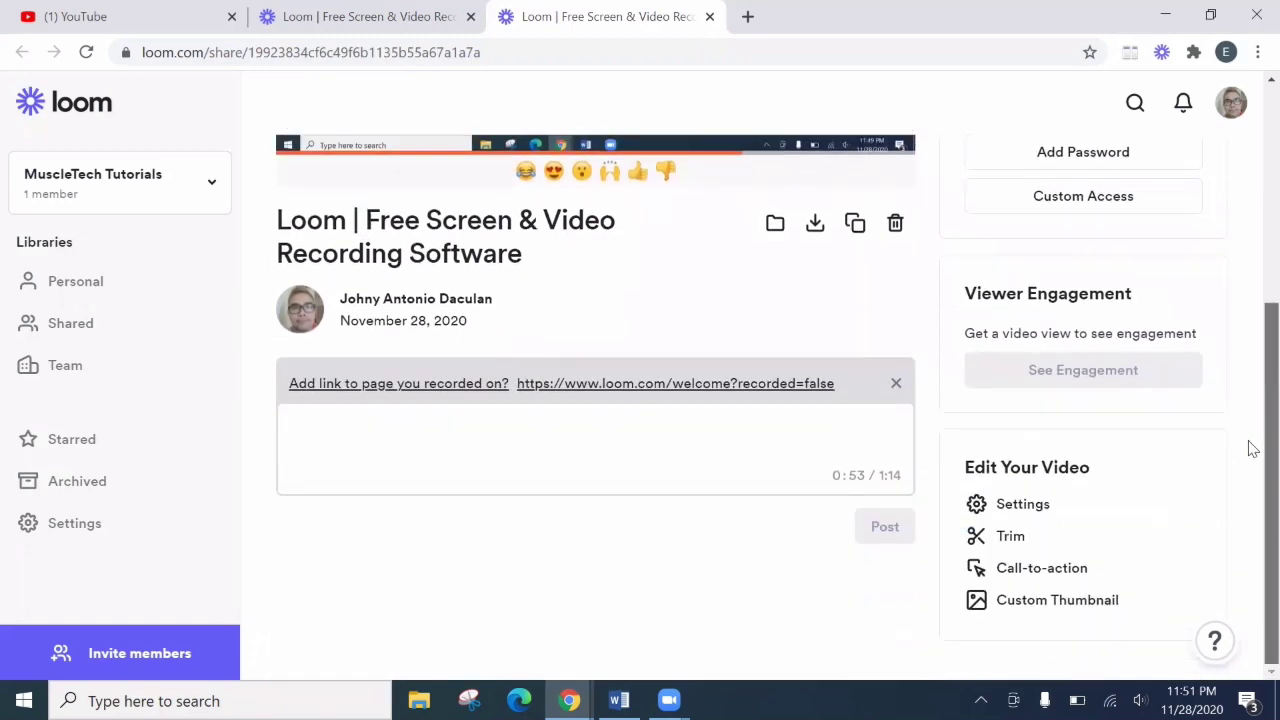
Download the recorded video as an MP4 file and open it in VLC media player
scroll(1250, 300, up, 3)
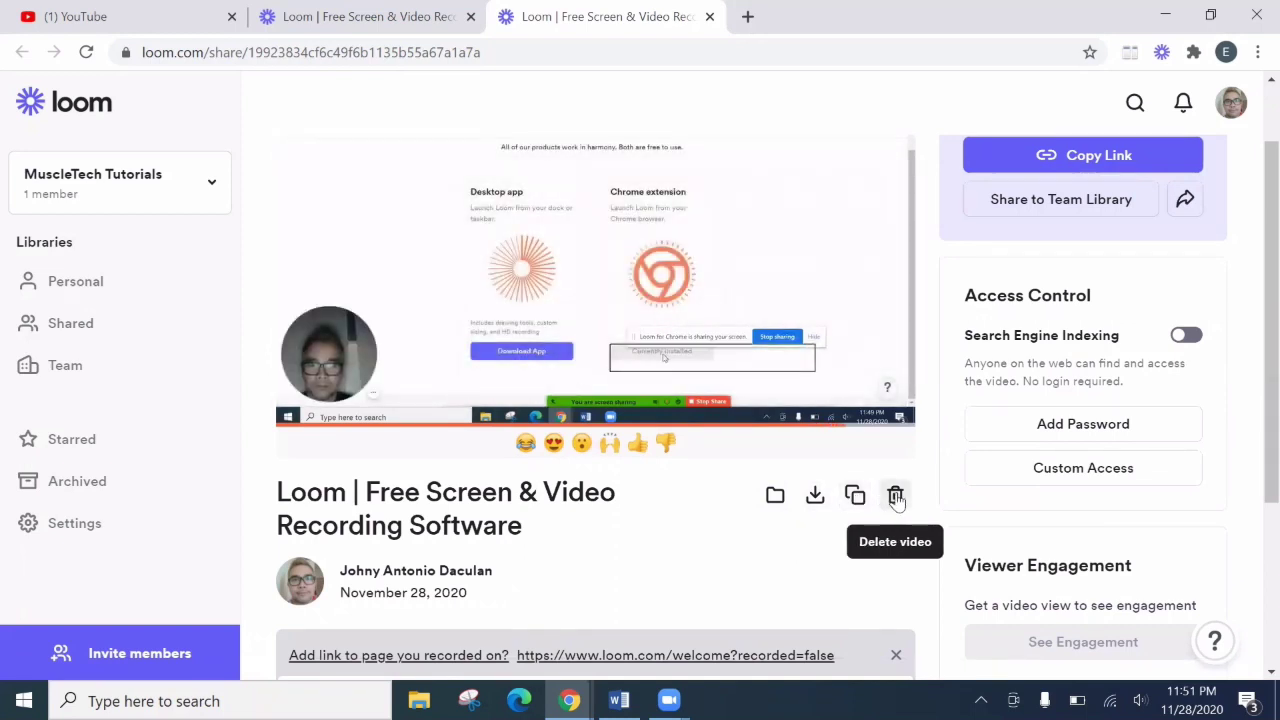
click(815, 497)
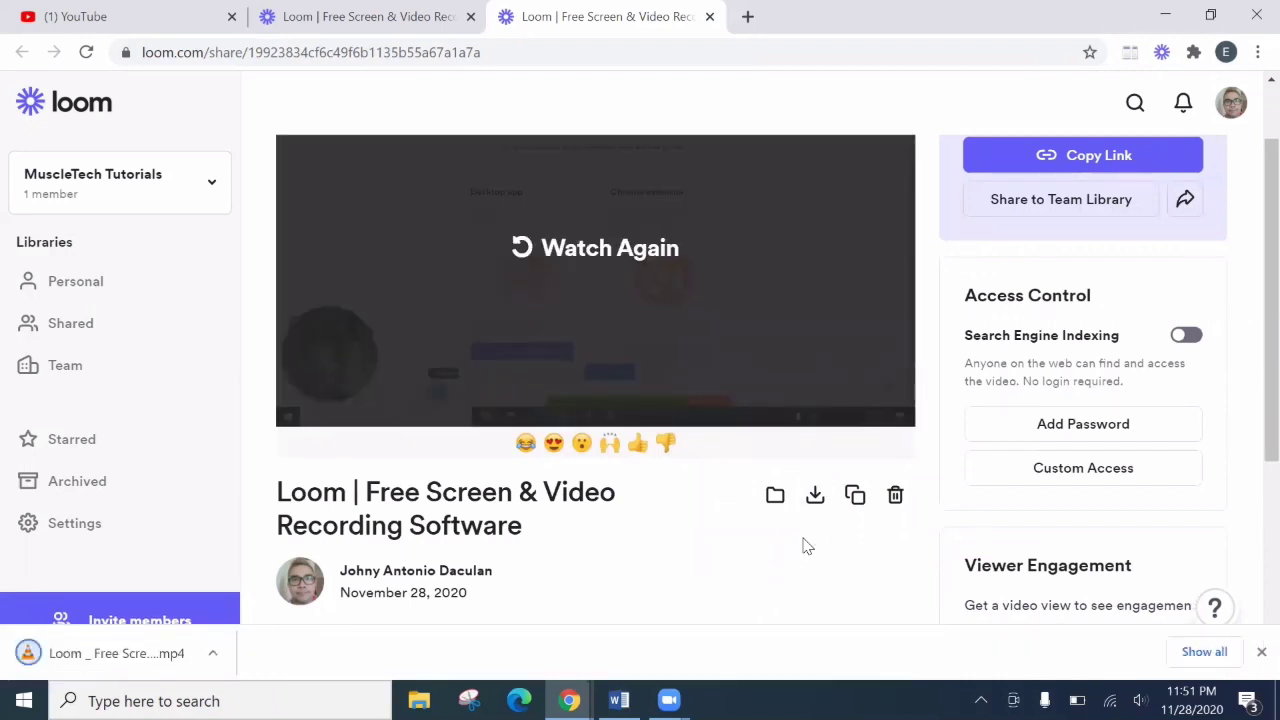
click(107, 655)
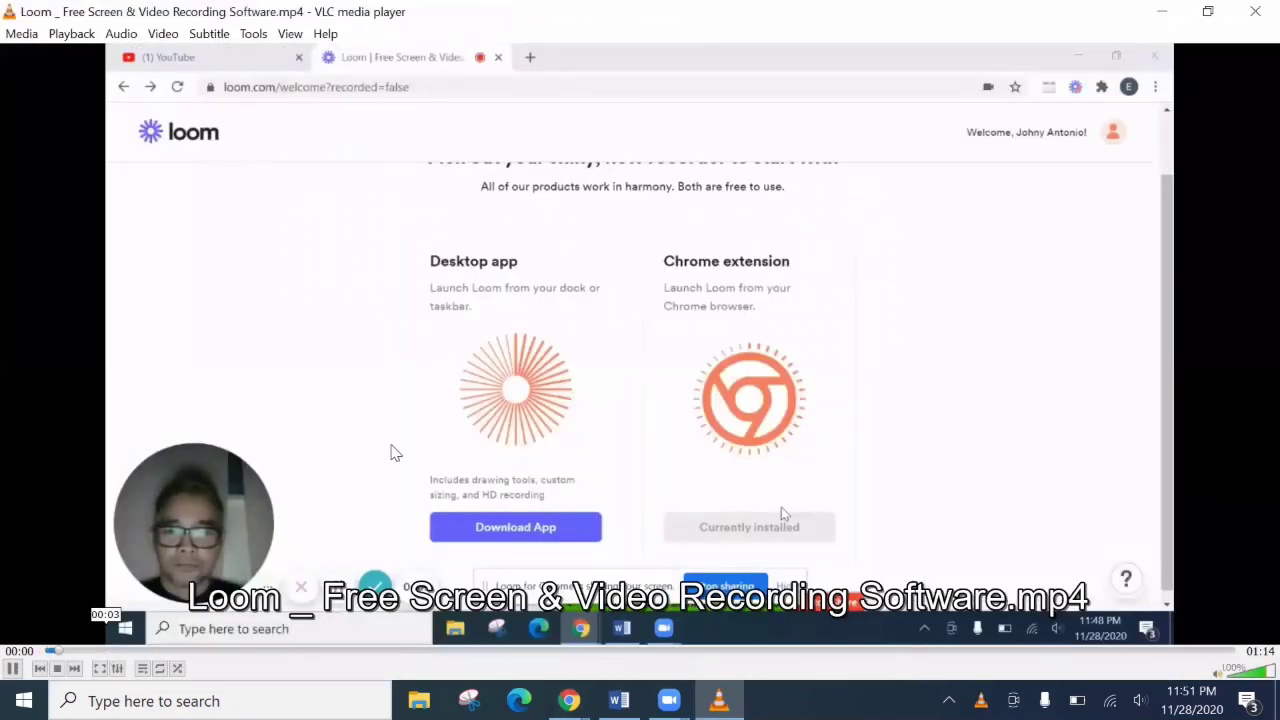